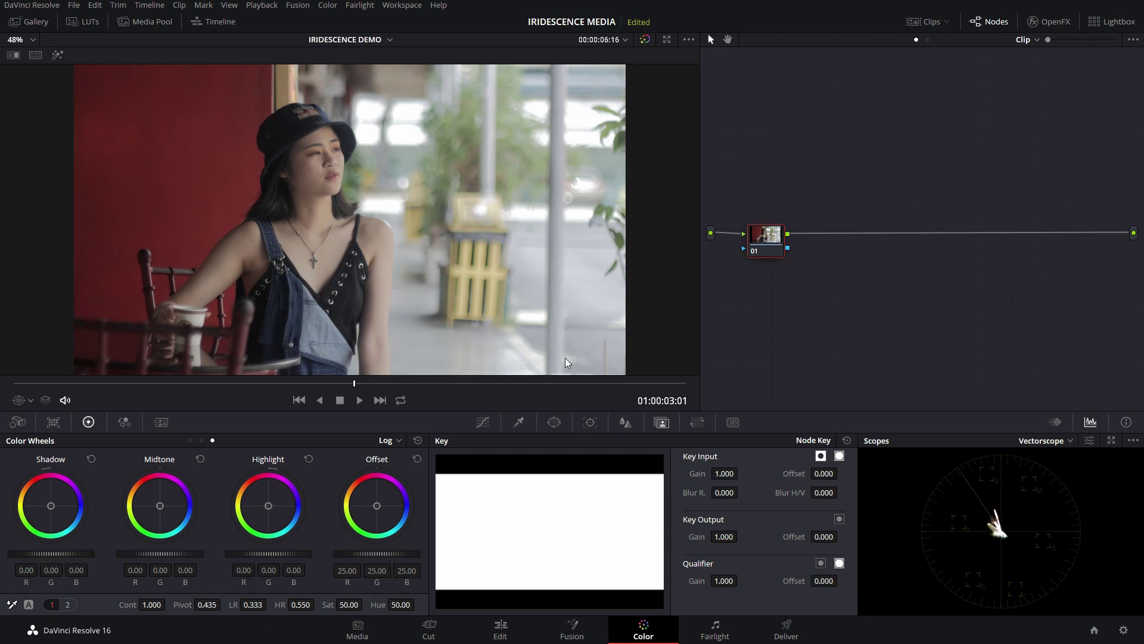
Step: Switch the scope display to the Waveform
drag(773, 245, 772, 241)
click(1044, 441)
click(1053, 465)
drag(746, 244, 742, 246)
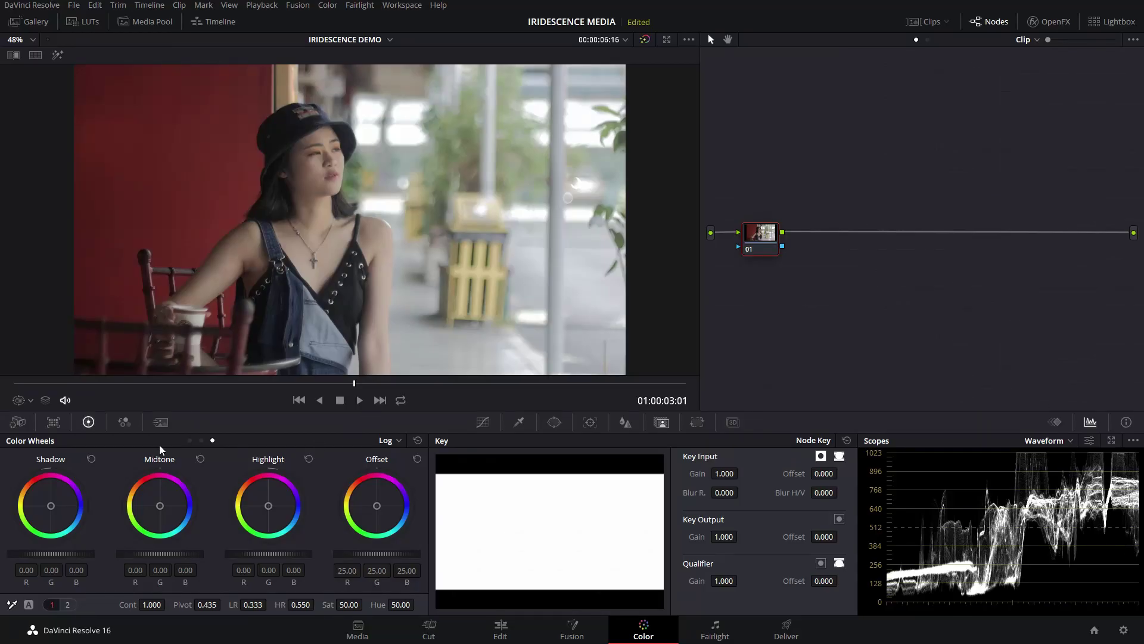
Step: Switch to Primaries Wheels and lower node 01's Gain from 1.00 to 0.89
click(384, 440)
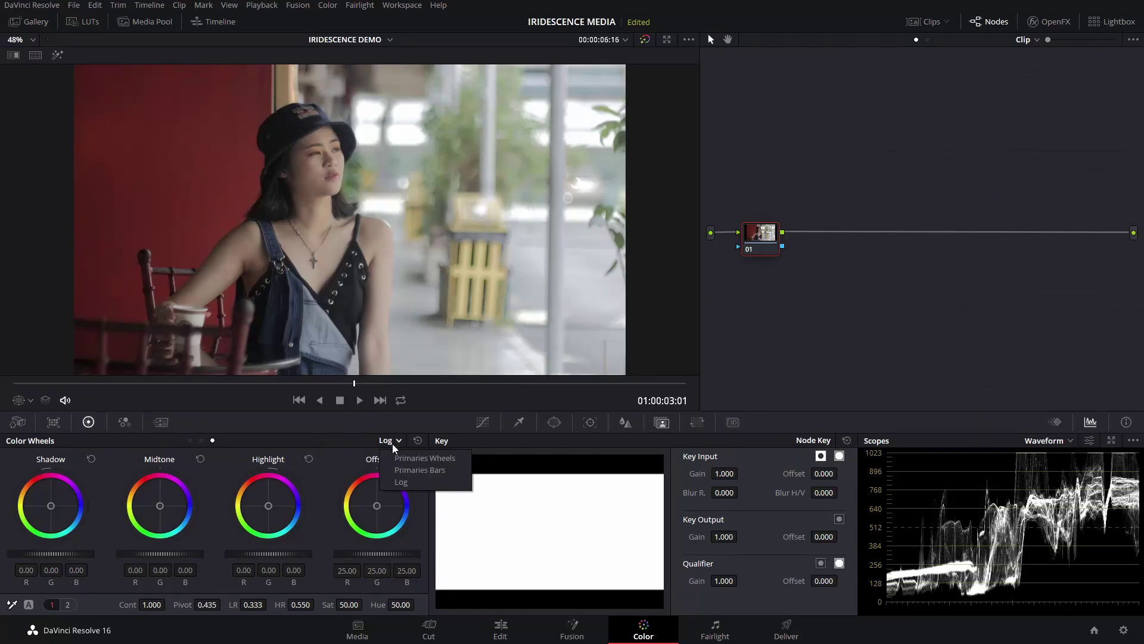
click(404, 456)
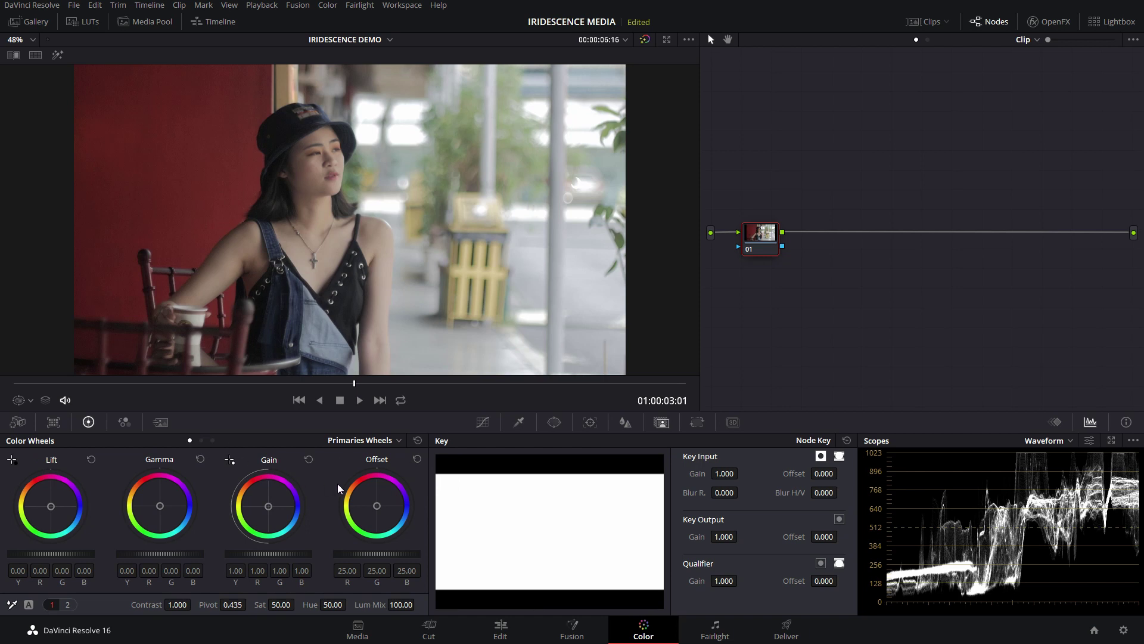
scroll(270, 553, down, 10)
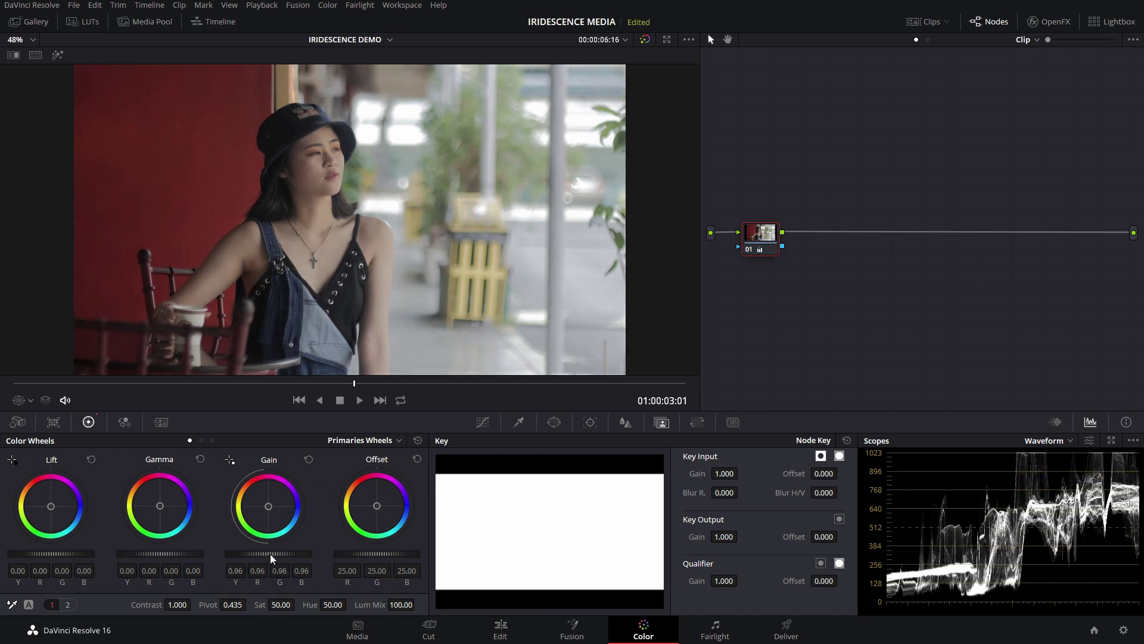
scroll(269, 553, down, 1)
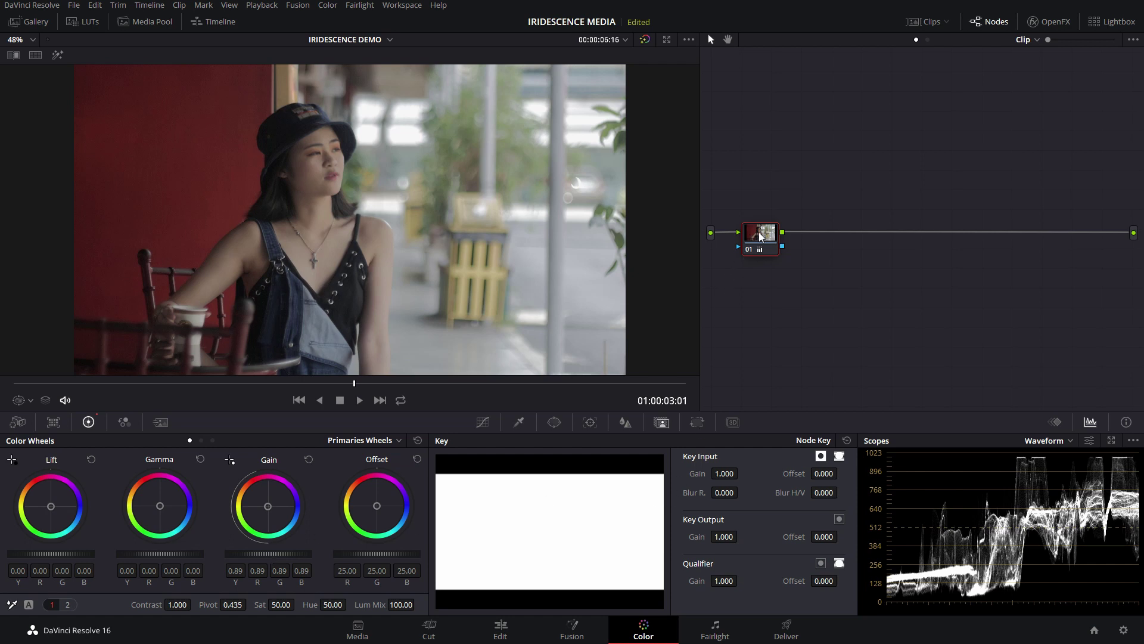
Step: Add serial node 02 and draw a four-point Curve window on it
key(alt+s)
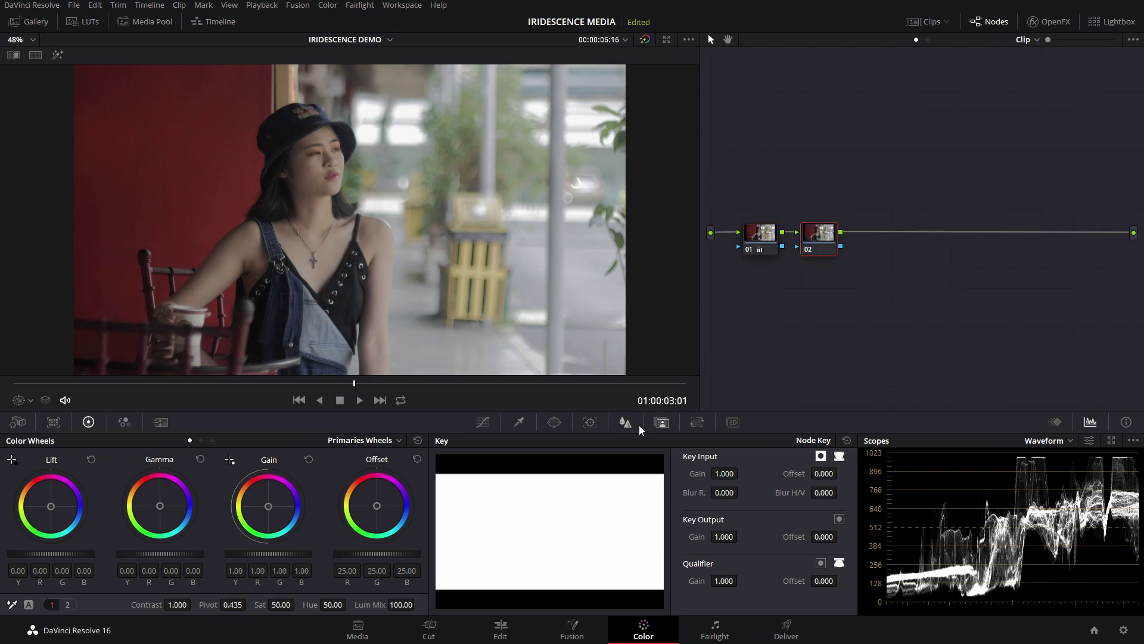
click(555, 424)
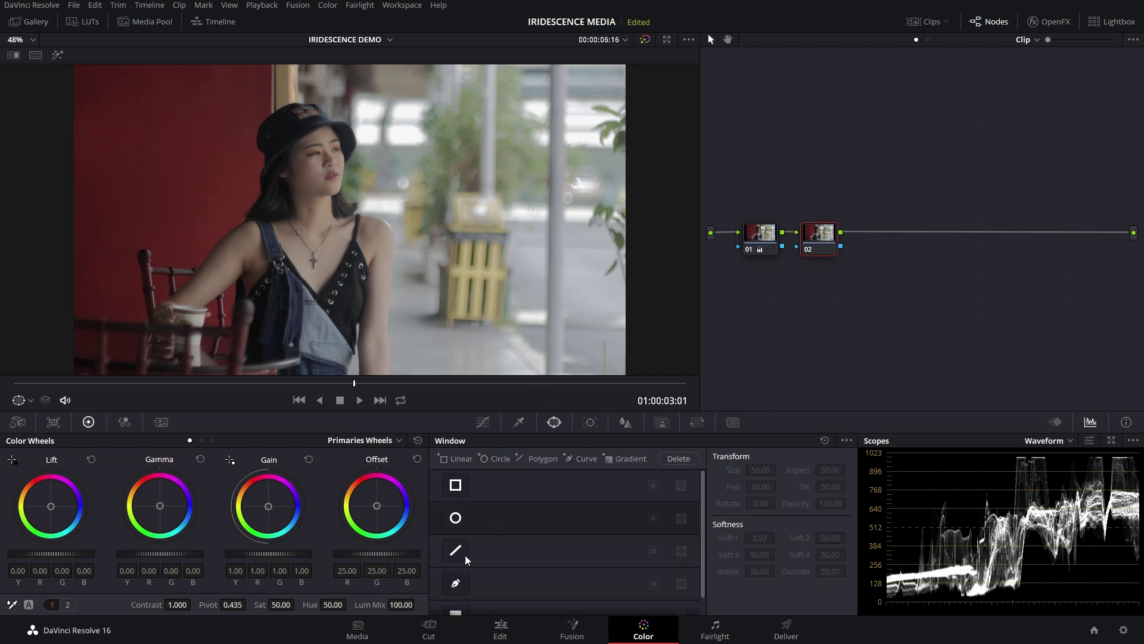
click(456, 584)
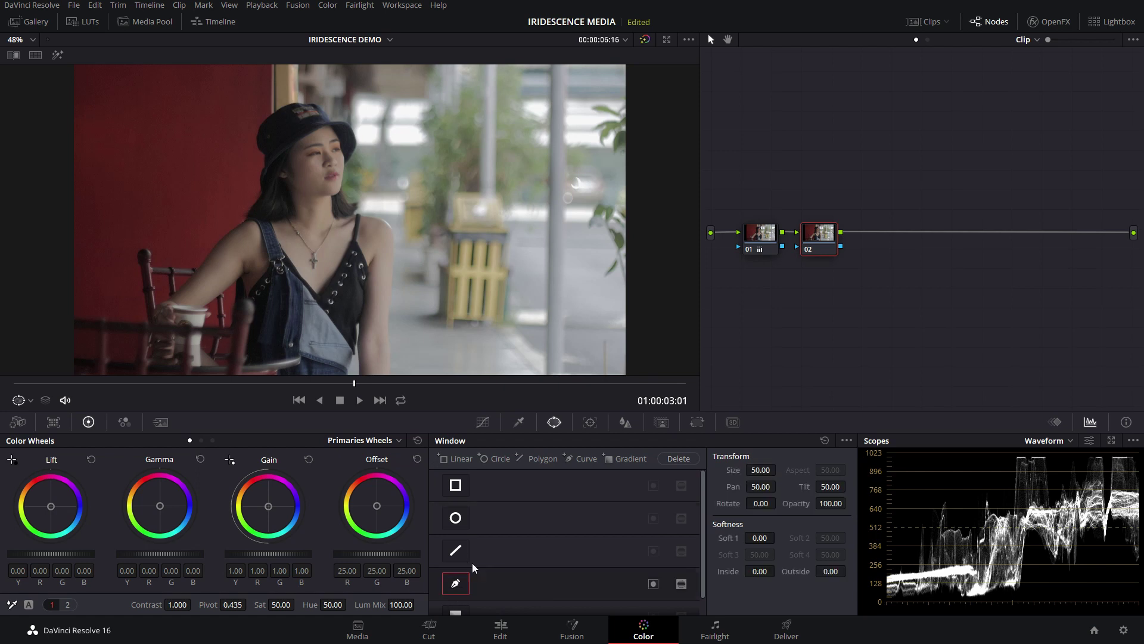
click(571, 265)
click(571, 308)
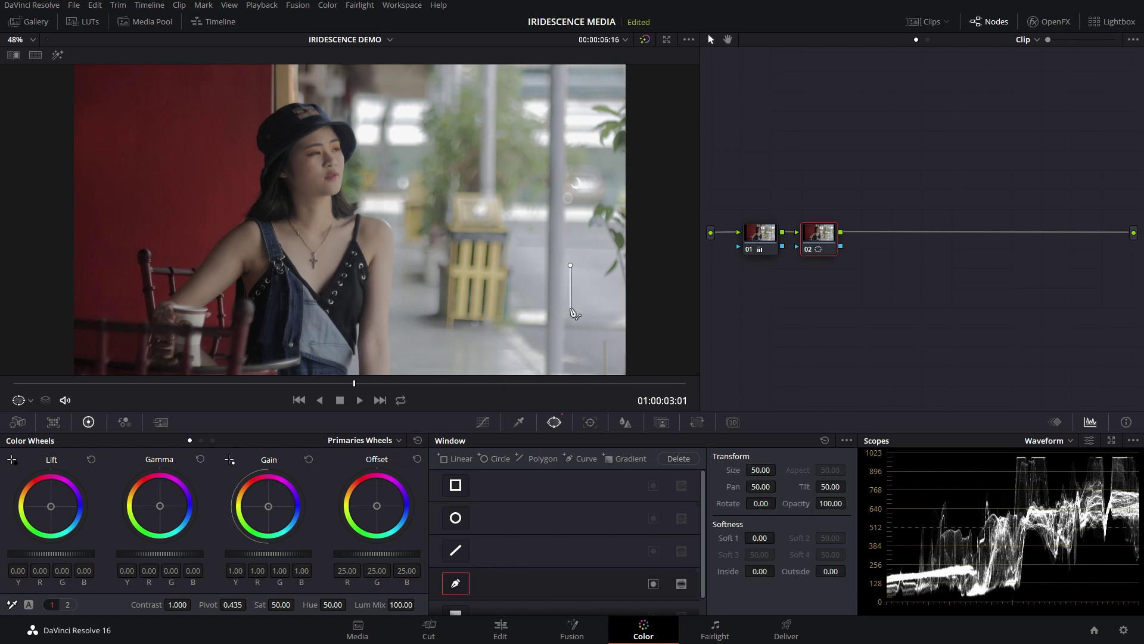
click(601, 310)
click(601, 264)
click(571, 266)
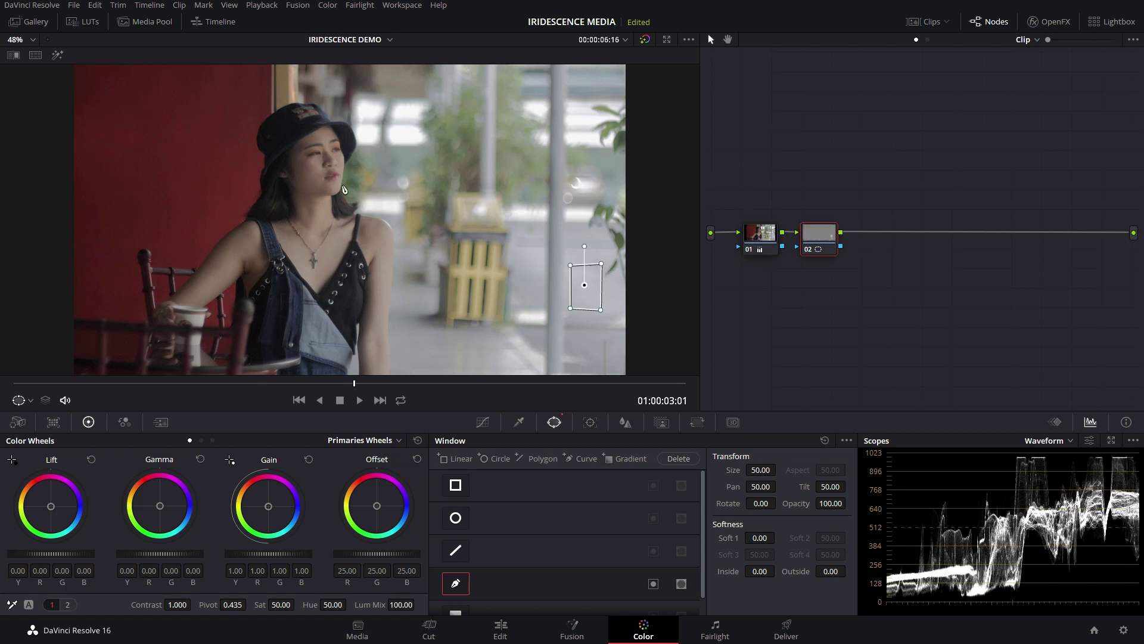
Step: Hide the mask outline, set the scope to Vectorscope, and disable the curve window
click(57, 55)
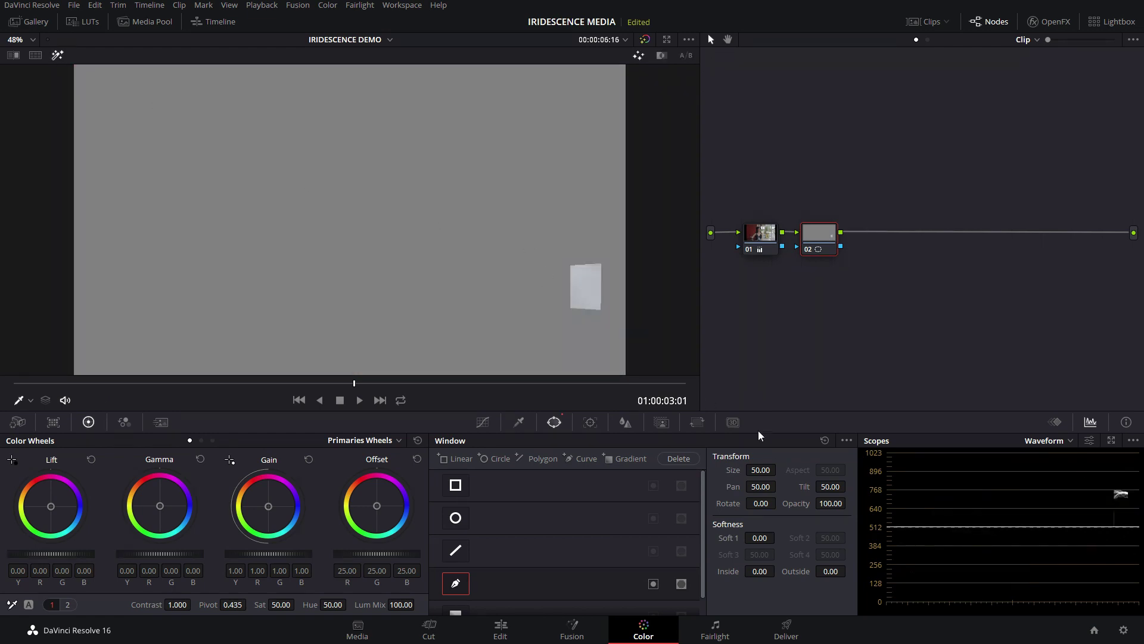
click(1069, 441)
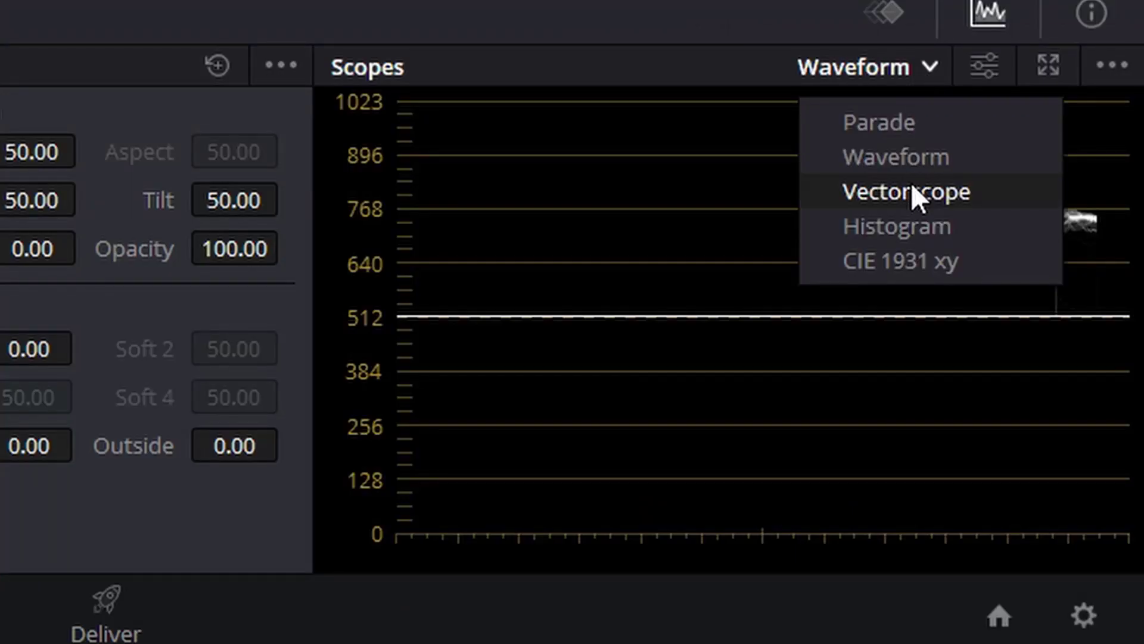
click(1063, 483)
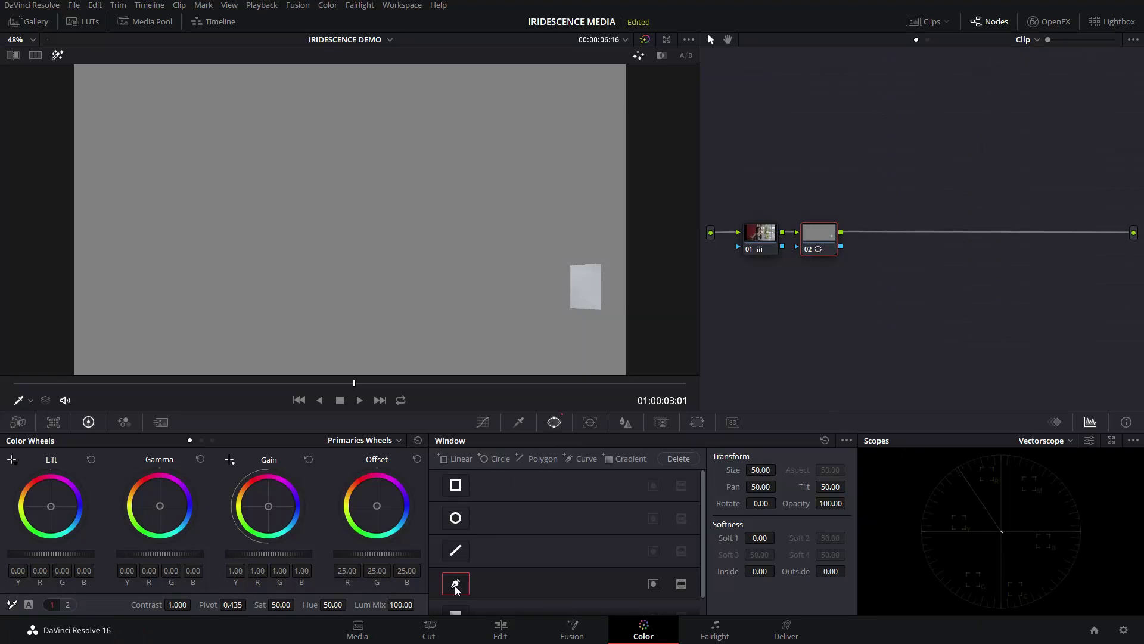
click(455, 585)
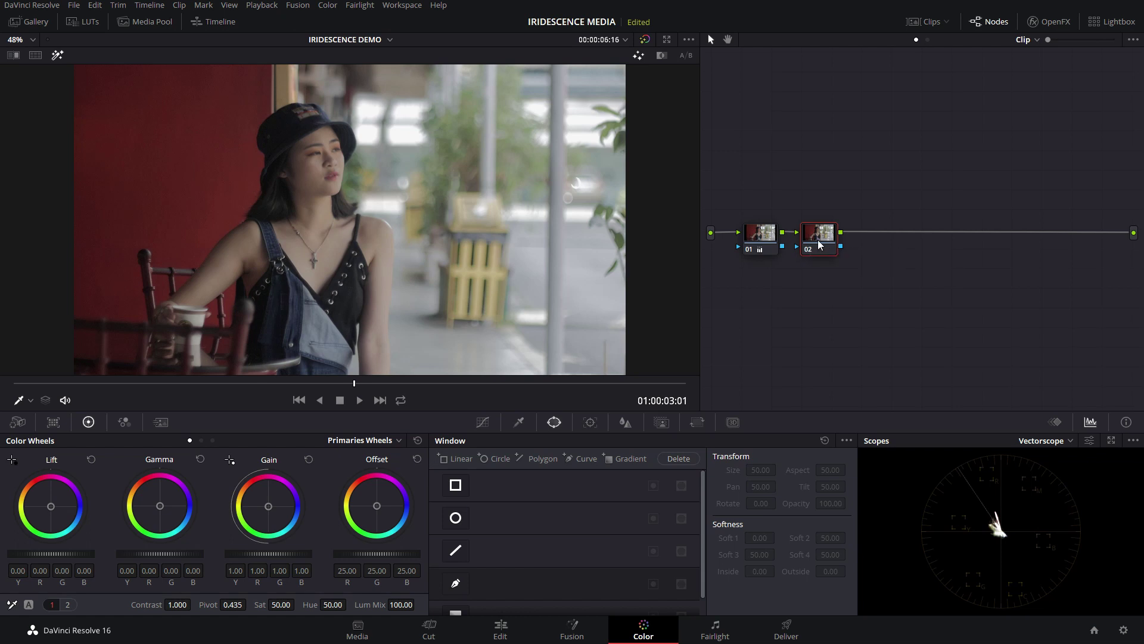
Step: Undo node 02's deletion, then place a zero-softness small Circle window on the woman's skin
key(Delete)
key(ctrl+z)
click(462, 523)
drag(373, 261, 395, 274)
drag(280, 233, 318, 261)
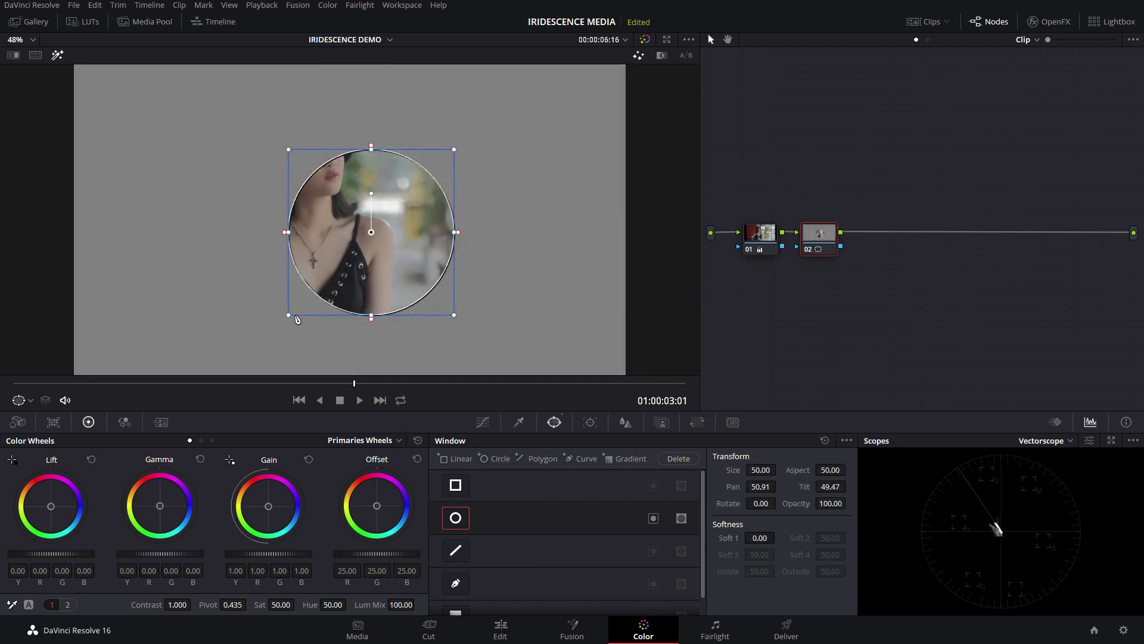
drag(288, 318, 421, 266)
scroll(382, 250, up, 2)
scroll(381, 250, up, 3)
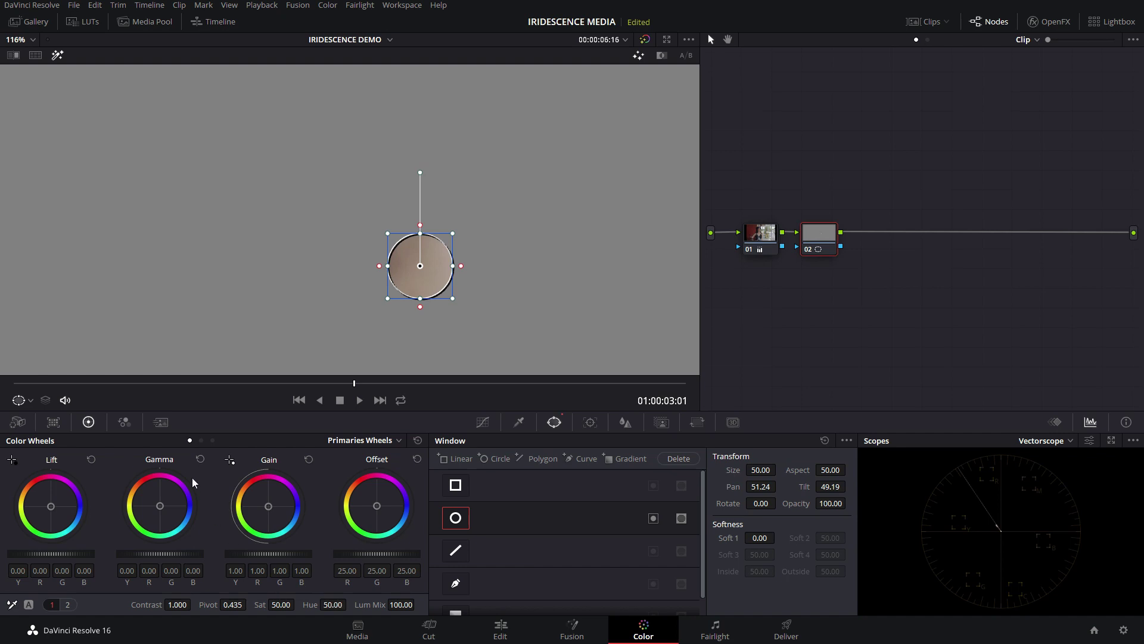
Step: Sample the skin on a Hue Vs Hue curve and rotate its hue by 6.20
click(482, 423)
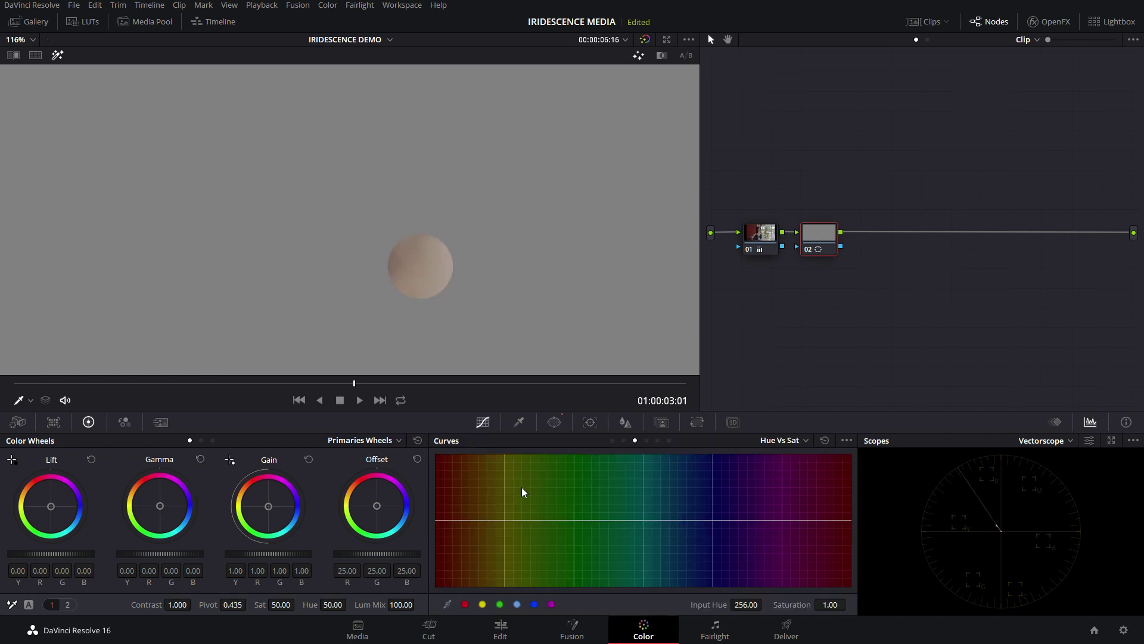
click(624, 441)
click(423, 256)
drag(840, 602, 849, 603)
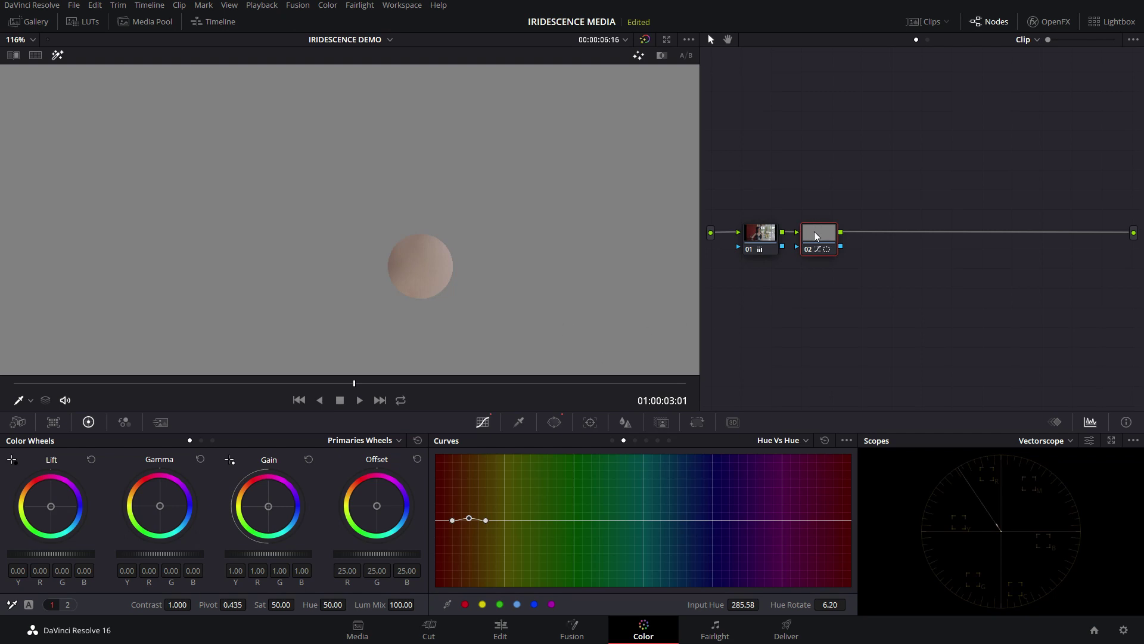
Step: Disable node 02's Circle window so the hue shift covers the whole frame
click(557, 423)
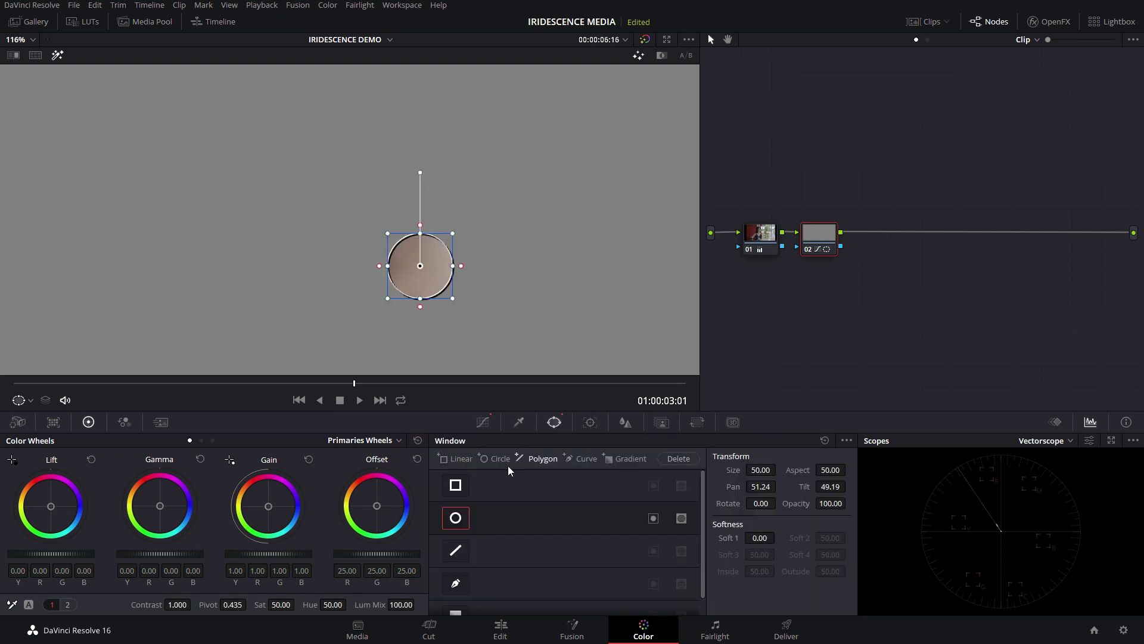
click(456, 518)
scroll(430, 231, down, 5)
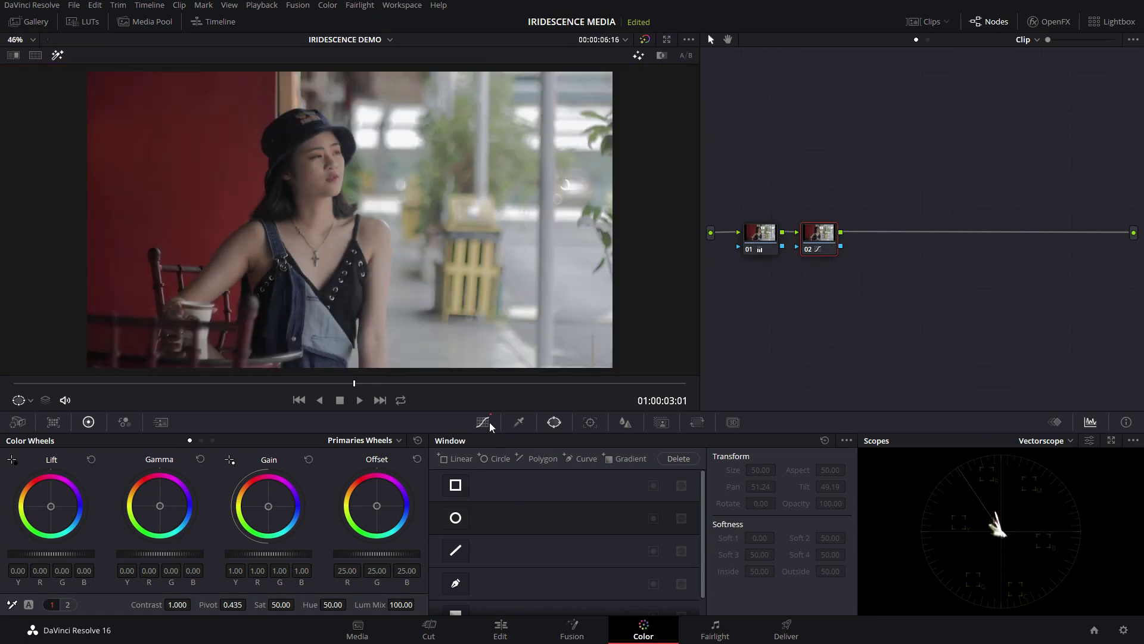
Step: Qualify the skin with the Picker, Denoise 23.8, Hue width 11.7, shown as a B/W matte
click(519, 421)
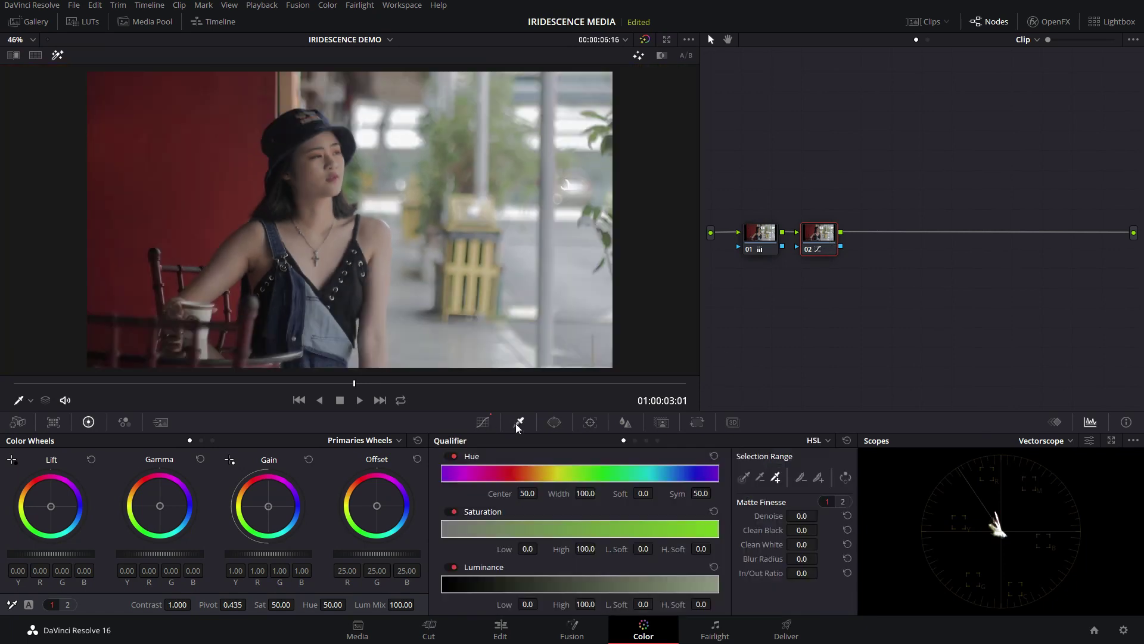
click(743, 477)
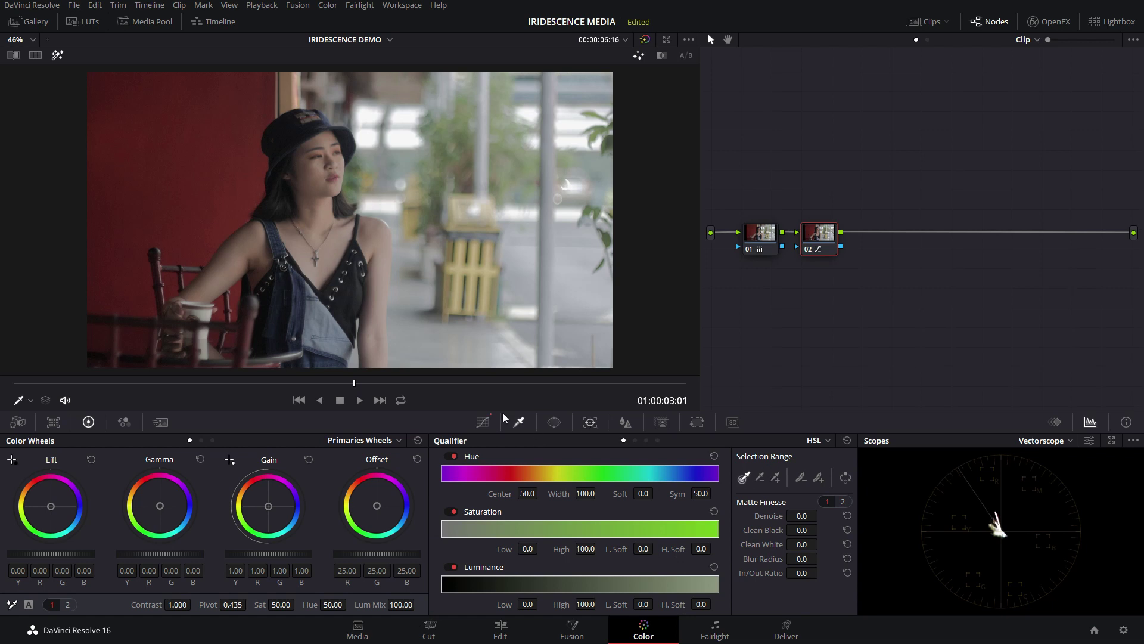
click(344, 236)
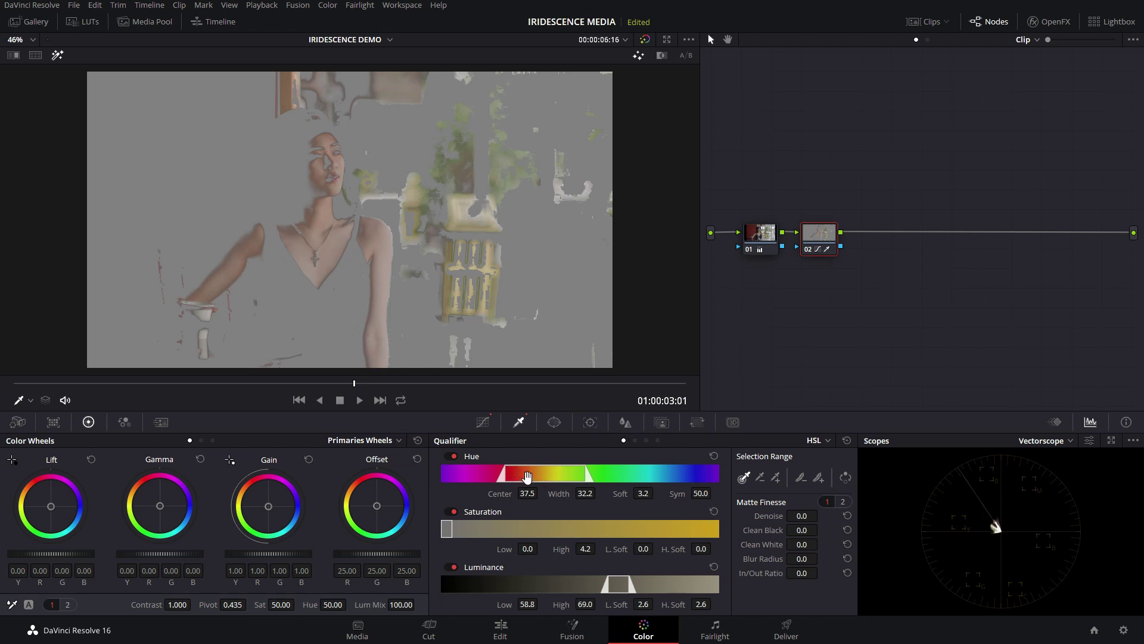
drag(796, 518, 821, 514)
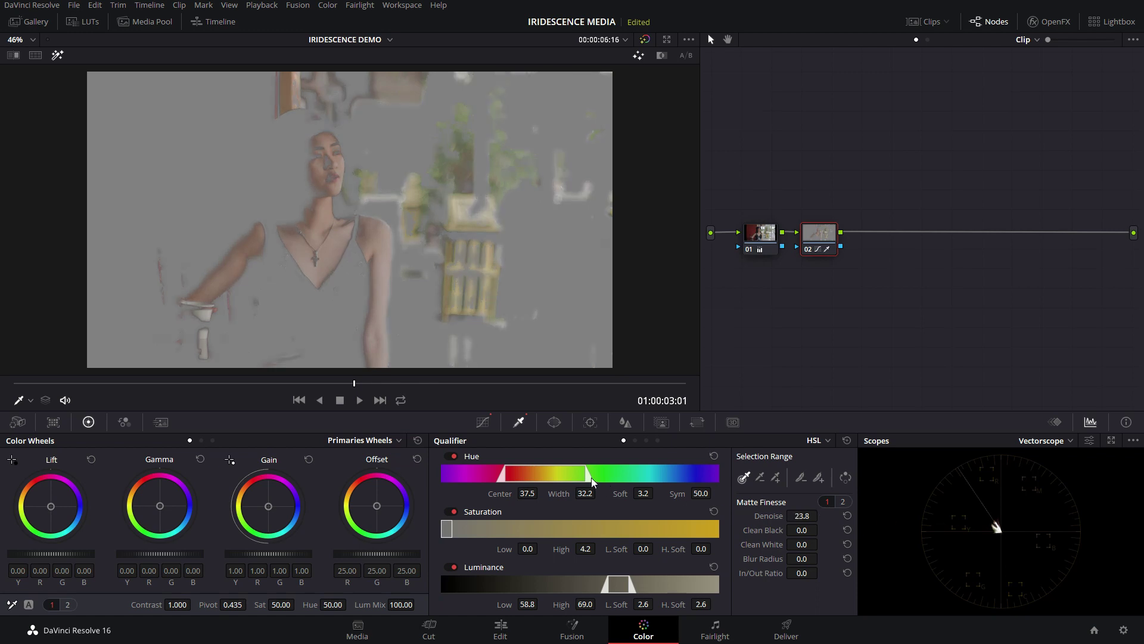
drag(587, 475, 537, 475)
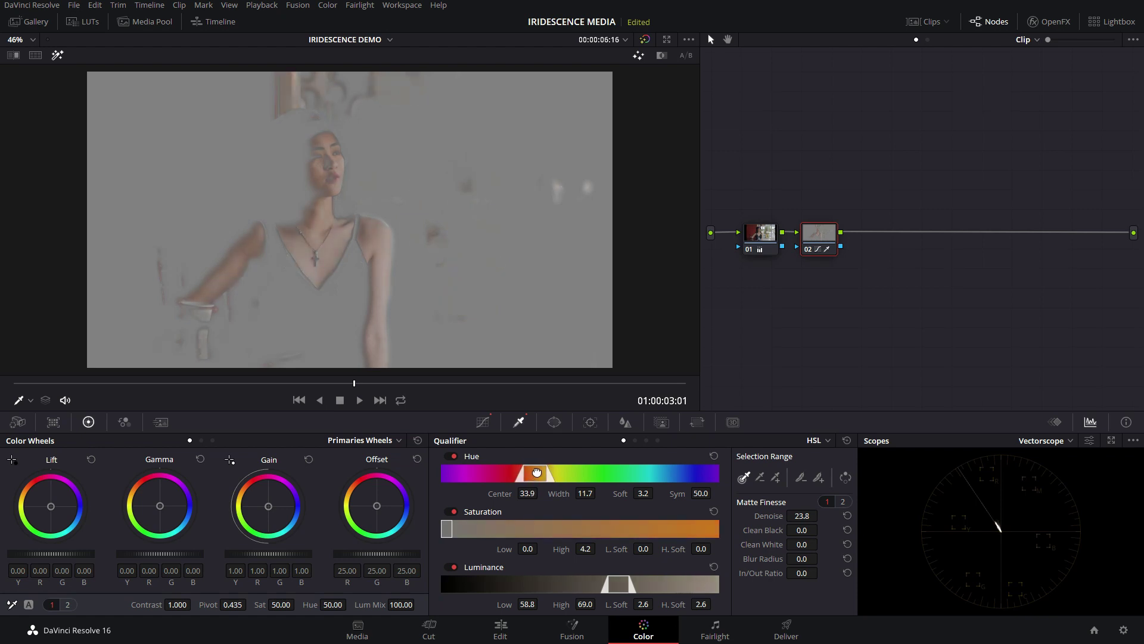
click(660, 56)
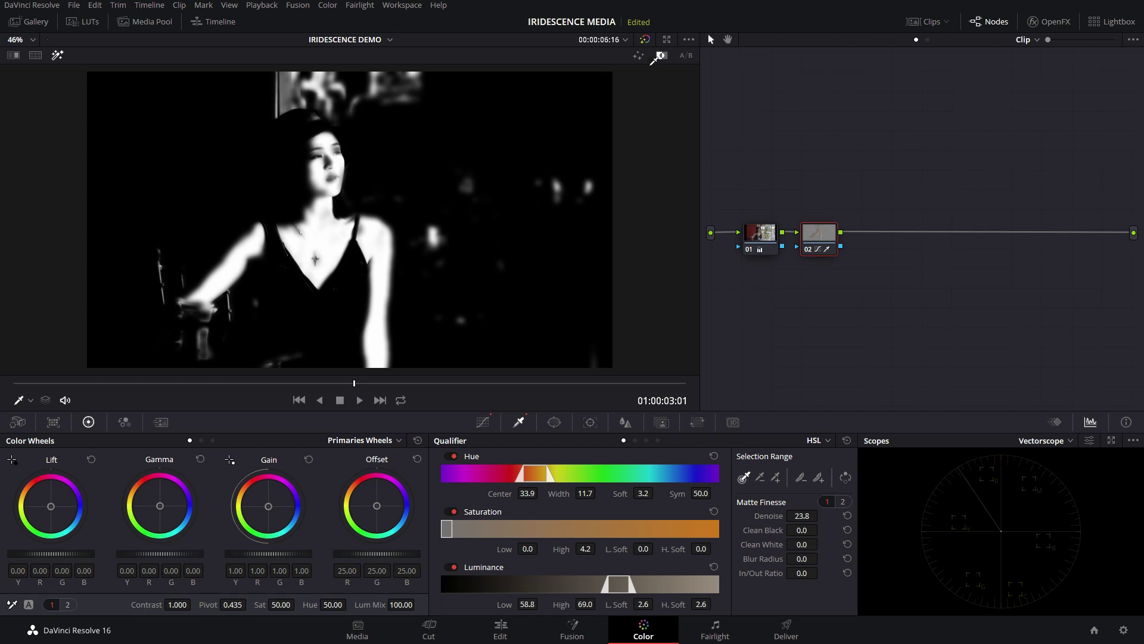
Step: Add more skin tones to the key and narrow it to Hue center 37.1, width 7.8
click(643, 57)
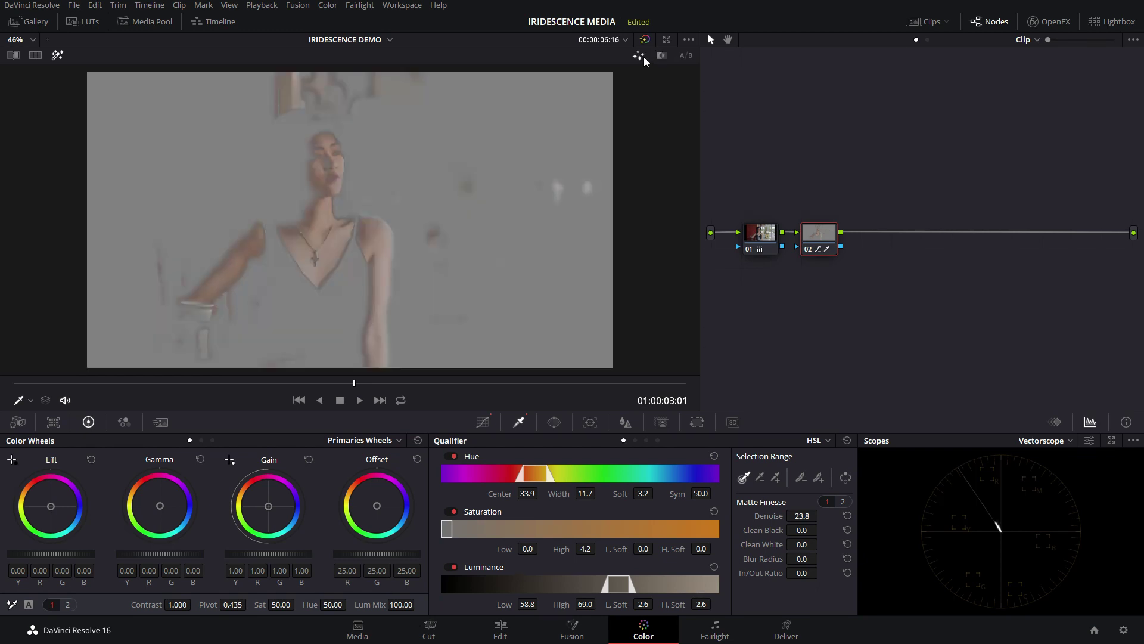
click(641, 56)
click(641, 56)
click(661, 57)
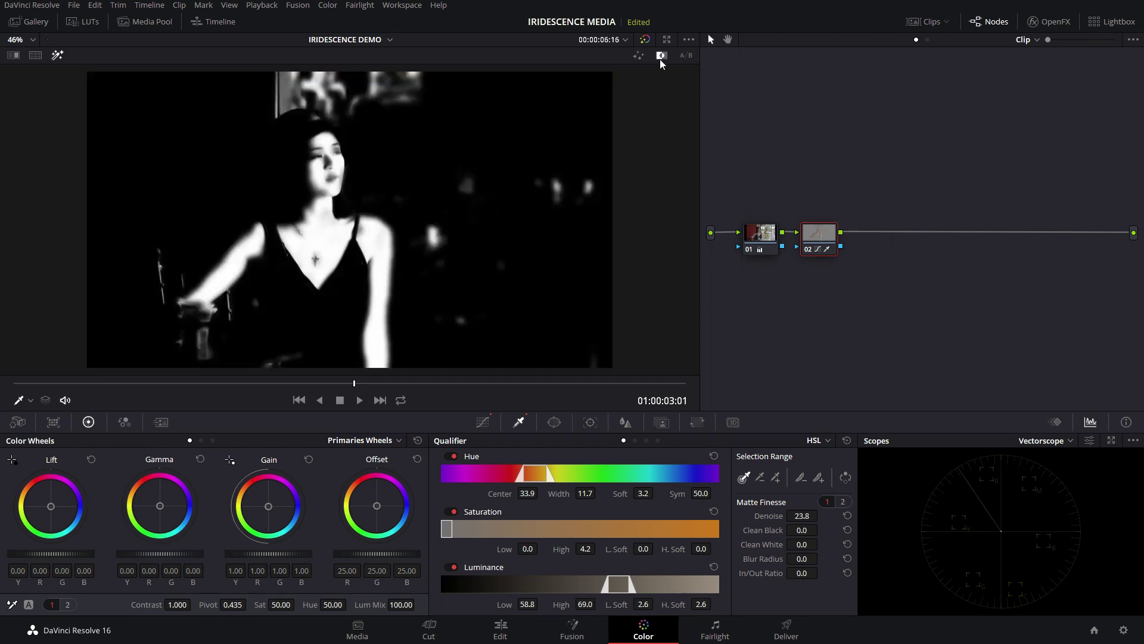
click(775, 477)
click(314, 184)
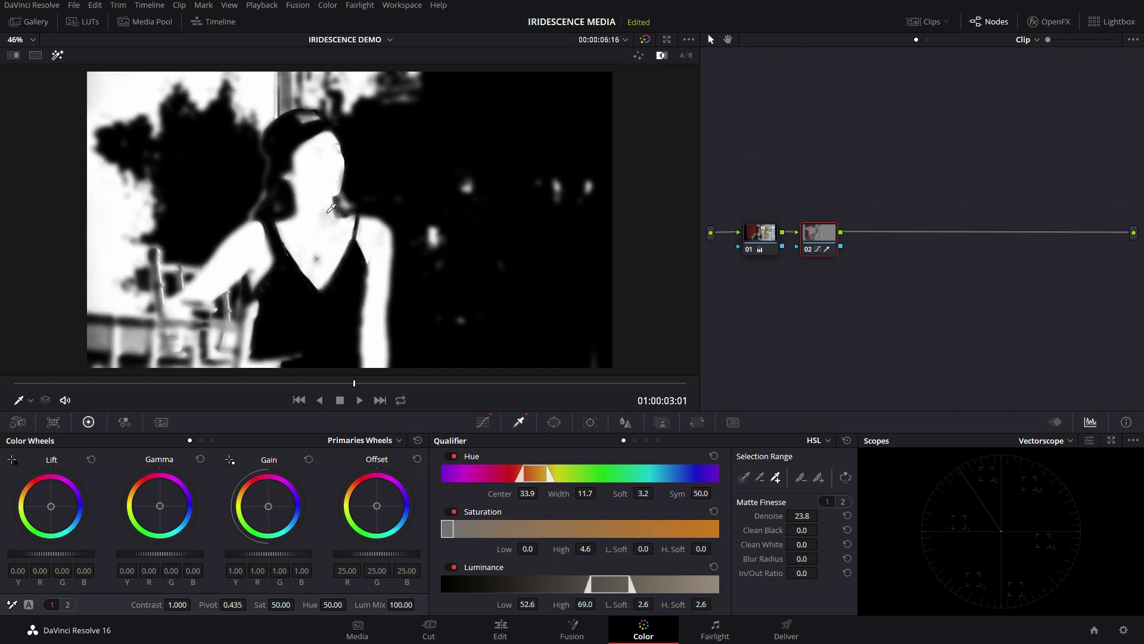
key(shift+h)
key(shift+h)
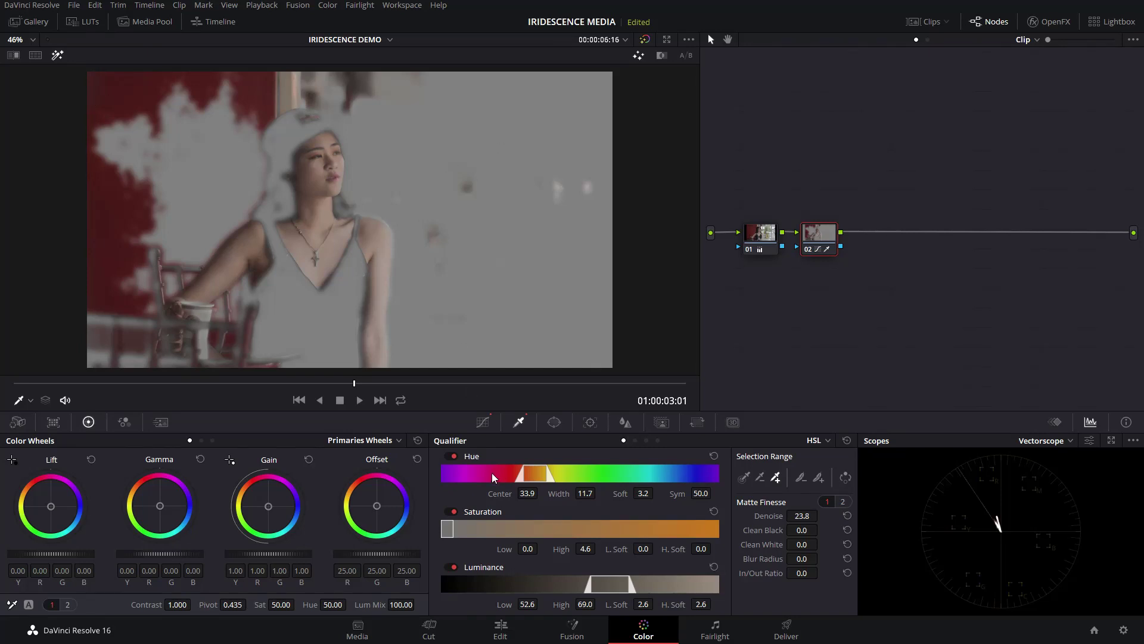
drag(521, 472, 546, 472)
Step: Set Matte Finesse denoise 28.1, blur radius 156.0, in/out ratio 2.5, clean black 13.7, clean white 18.0
click(661, 56)
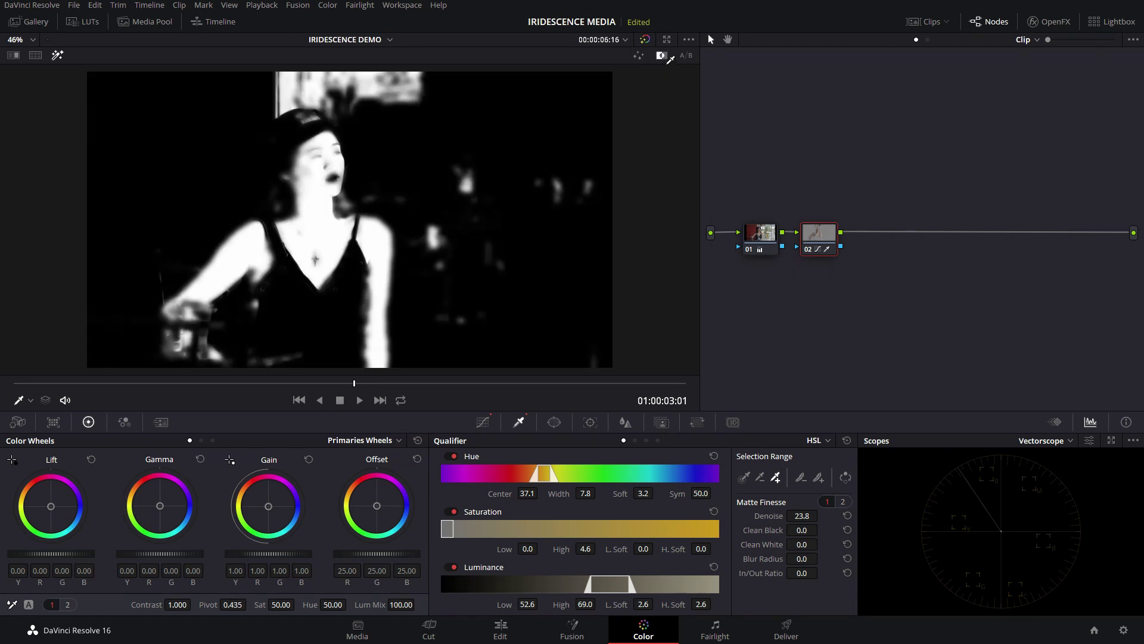
click(660, 55)
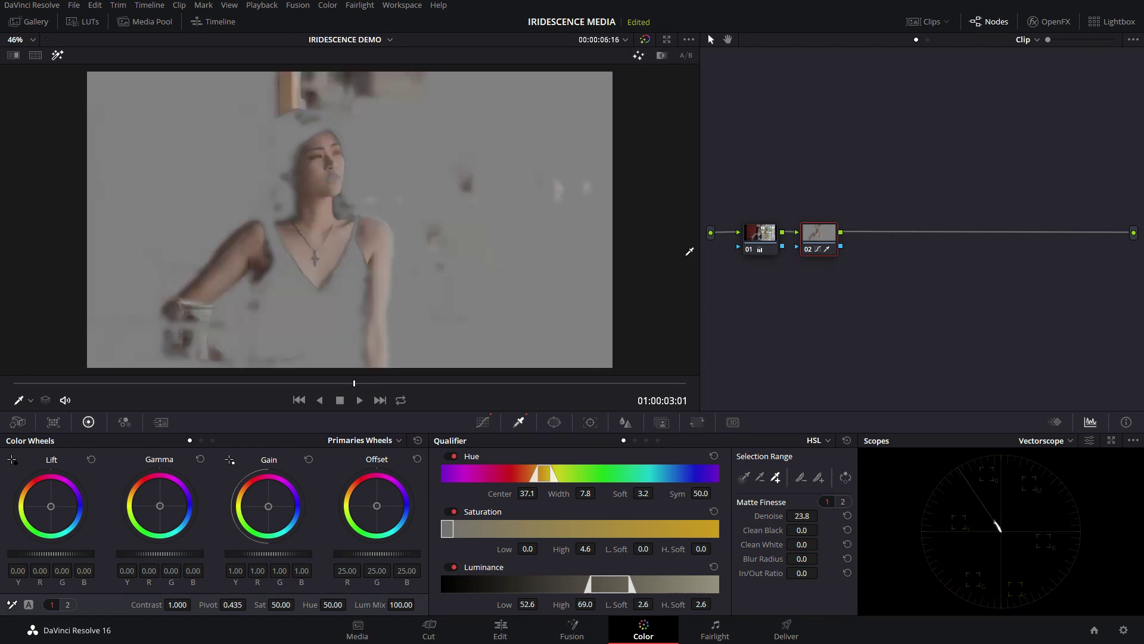
click(662, 56)
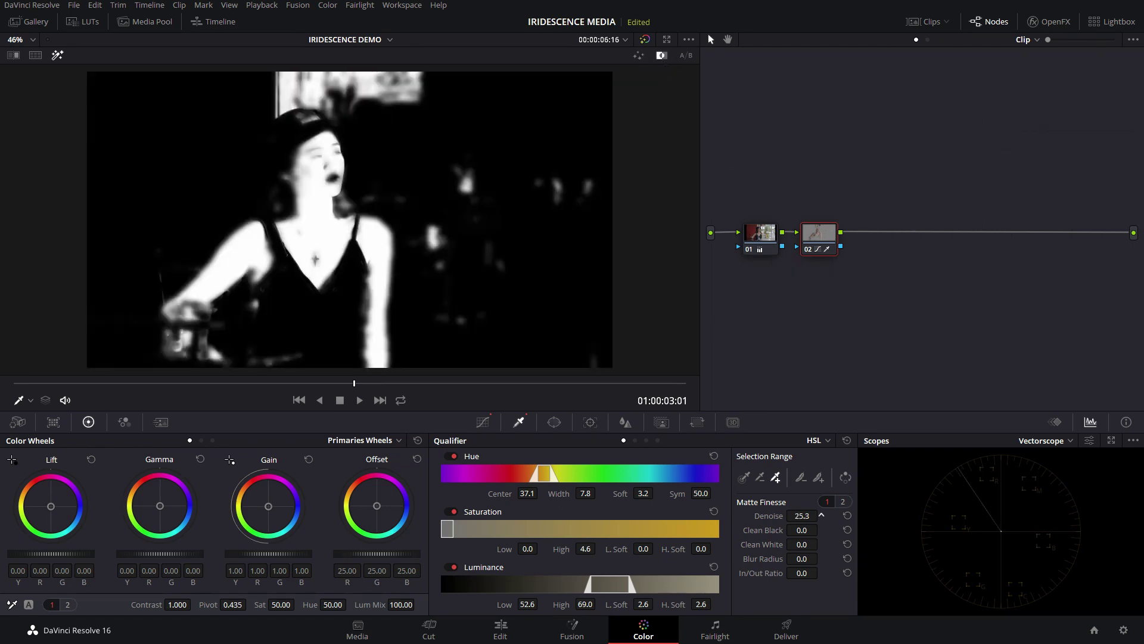
drag(802, 516, 798, 516)
mouse_move(822, 557)
mouse_down()
mouse_move(856, 558)
mouse_move(818, 558)
mouse_up()
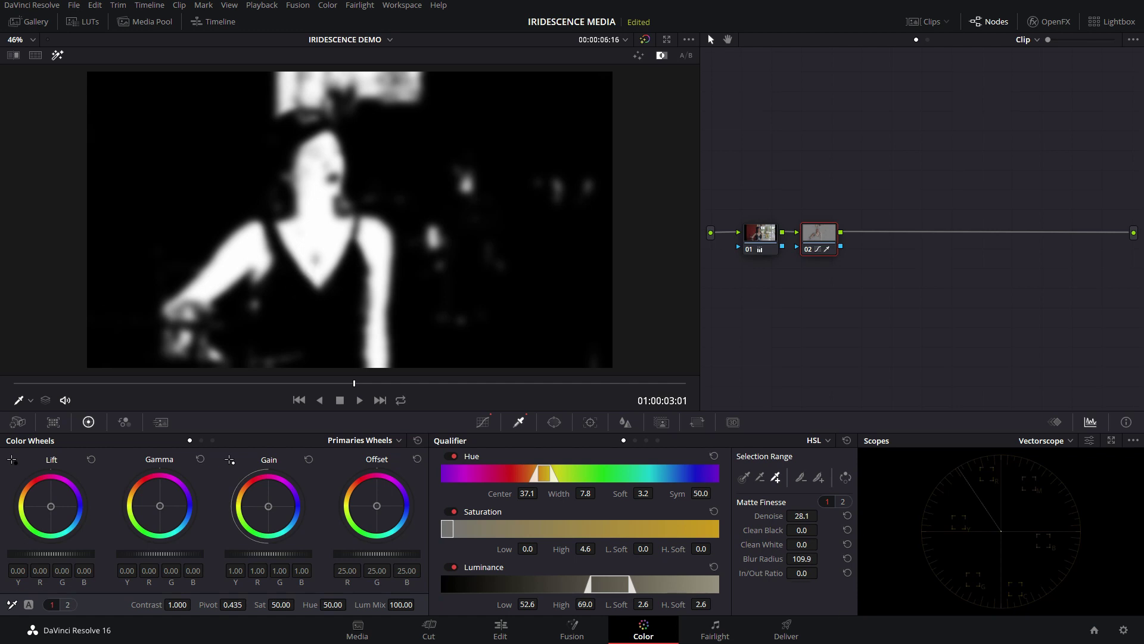
drag(821, 573, 798, 572)
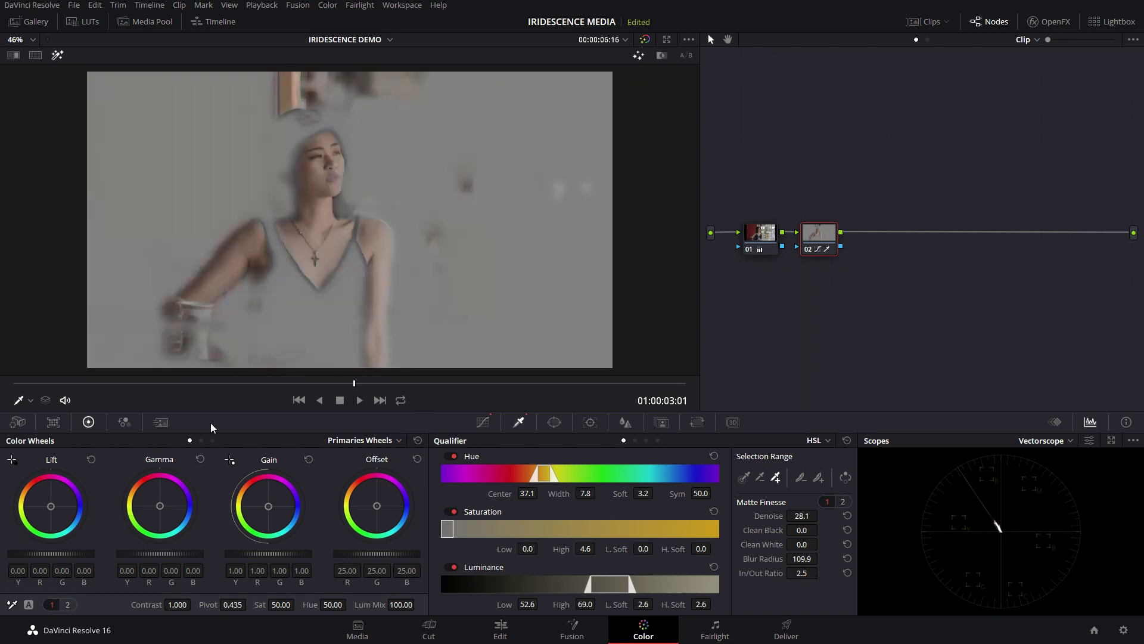
drag(108, 383, 340, 382)
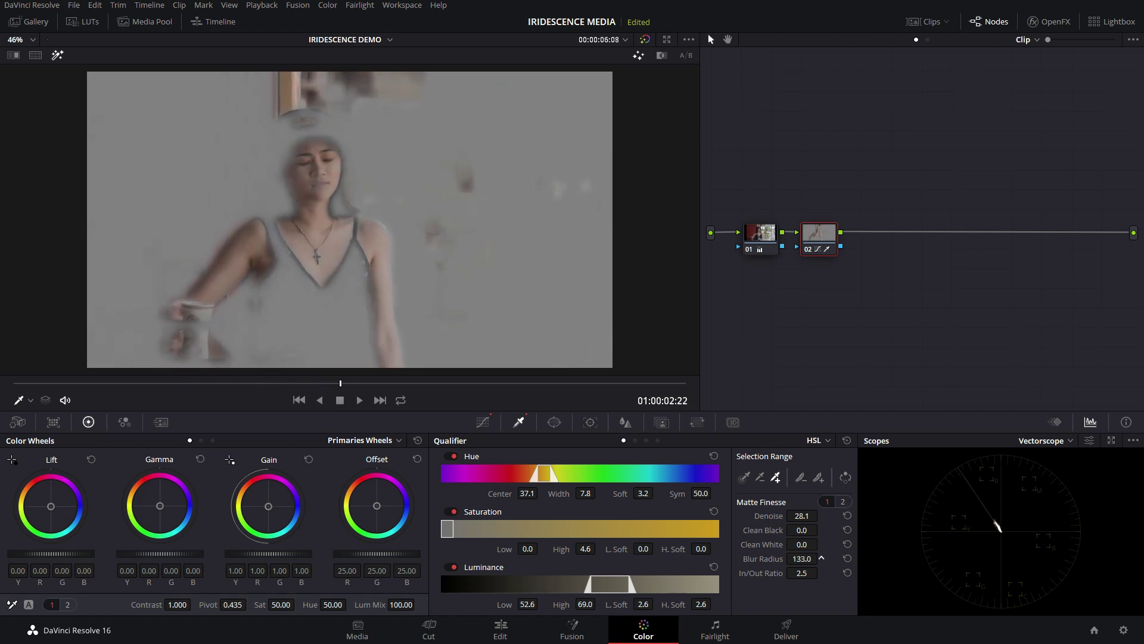
drag(822, 558, 817, 558)
click(326, 387)
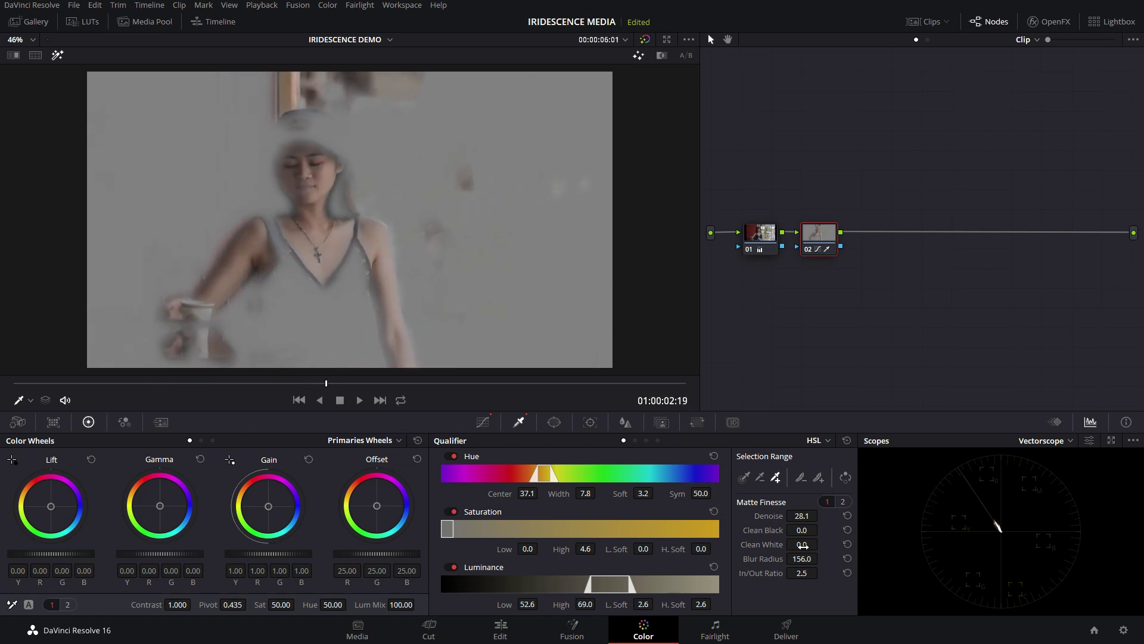
drag(803, 544, 830, 543)
click(341, 387)
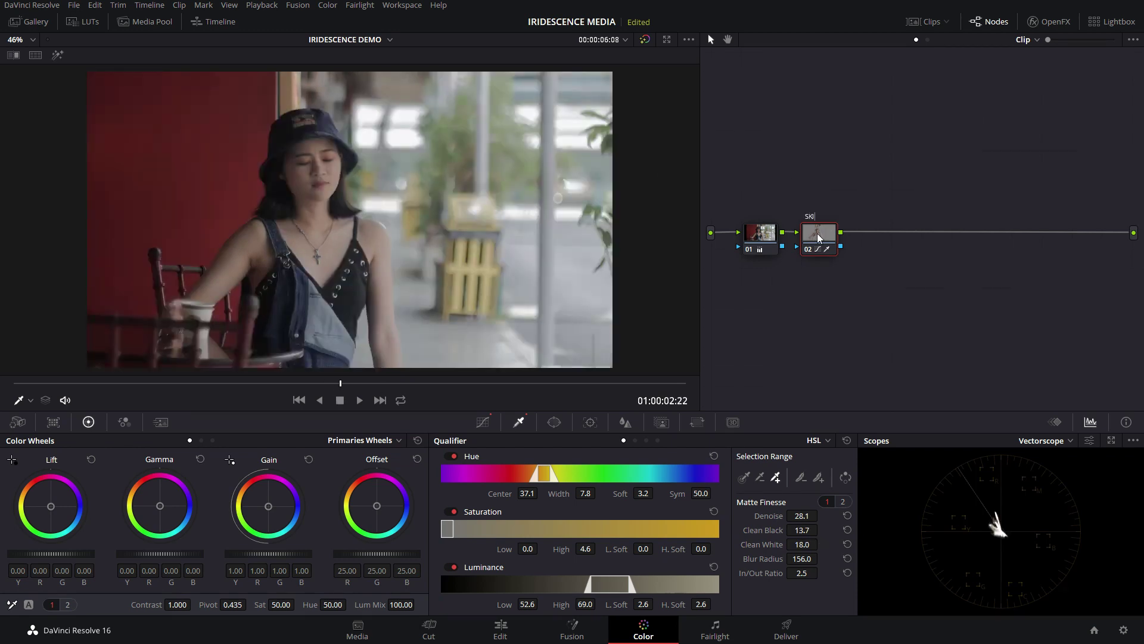
Step: Label node 02 SKIN and node 01 EXPOSURE
text(SKIN)
key(Return)
click(754, 241)
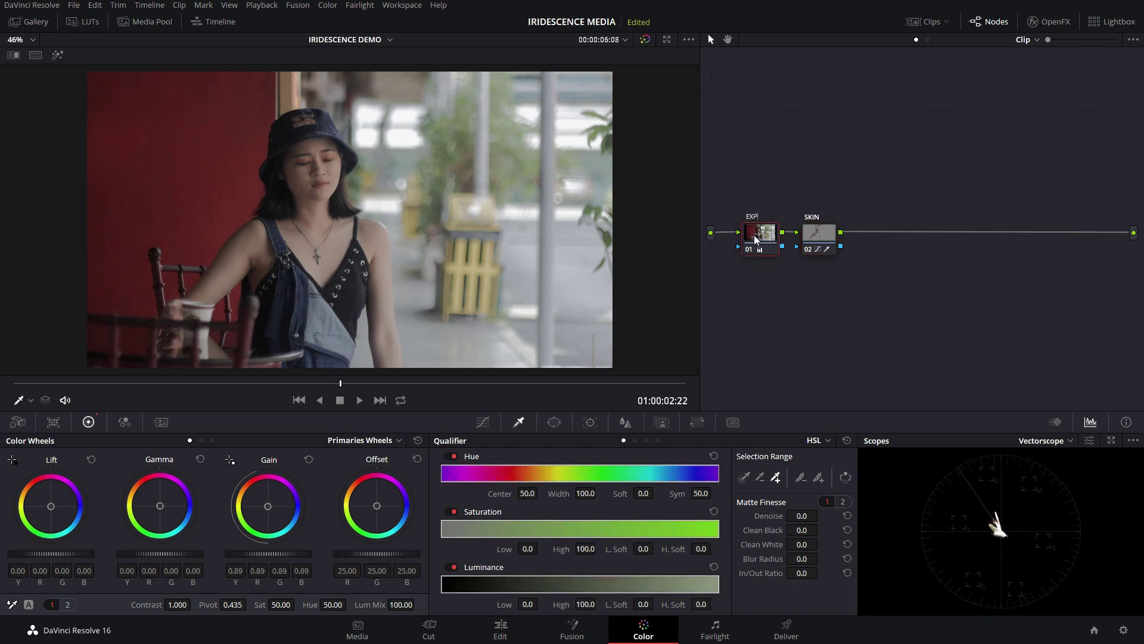
text(EXPOSURE)
key(Return)
Step: Add serial node 03 after SKIN and apply the IRIDESCENCE Themes Looks ASIANDRAMA 3D LUT
click(828, 243)
key(alt+s)
drag(888, 244, 903, 207)
right_click(906, 210)
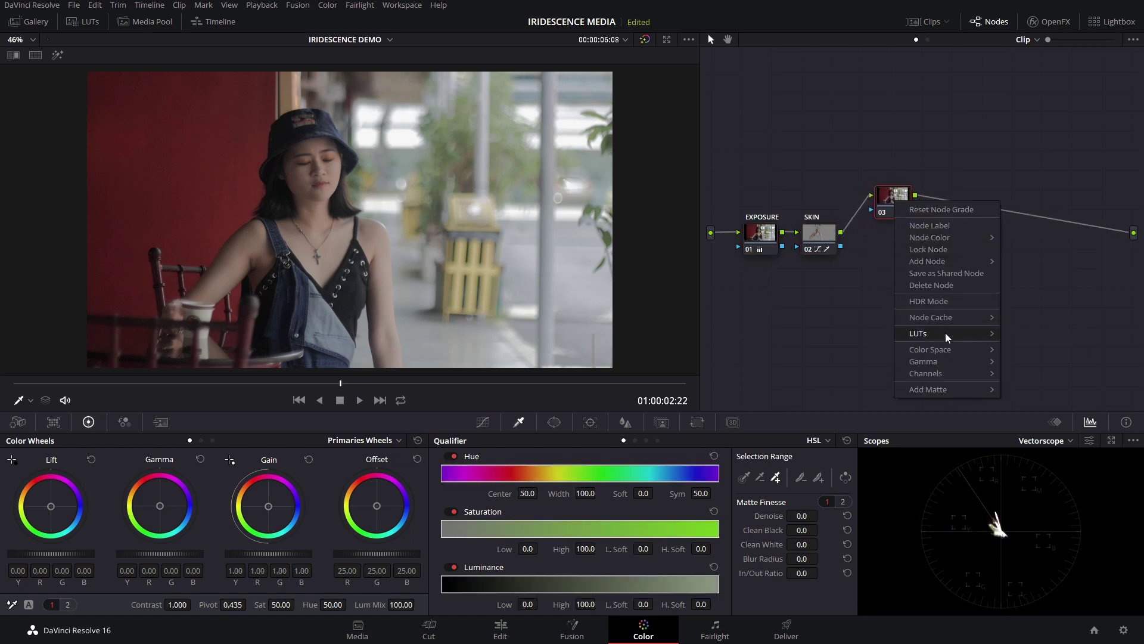
mouse_move(948, 337)
mouse_move(1019, 372)
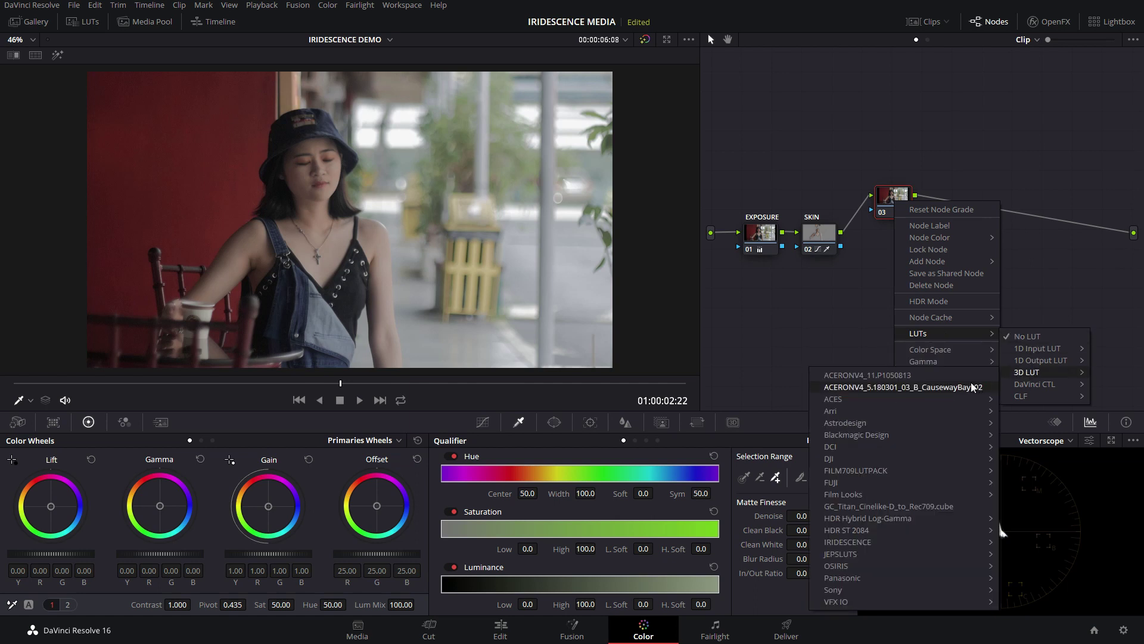
mouse_move(940, 489)
mouse_move(941, 542)
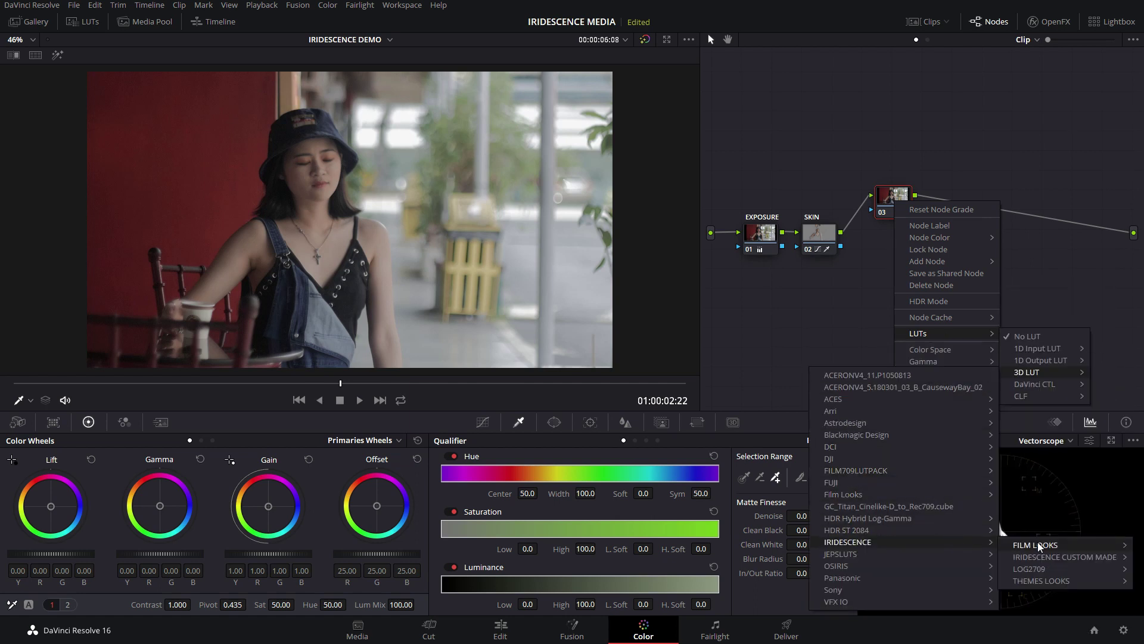
mouse_move(1049, 582)
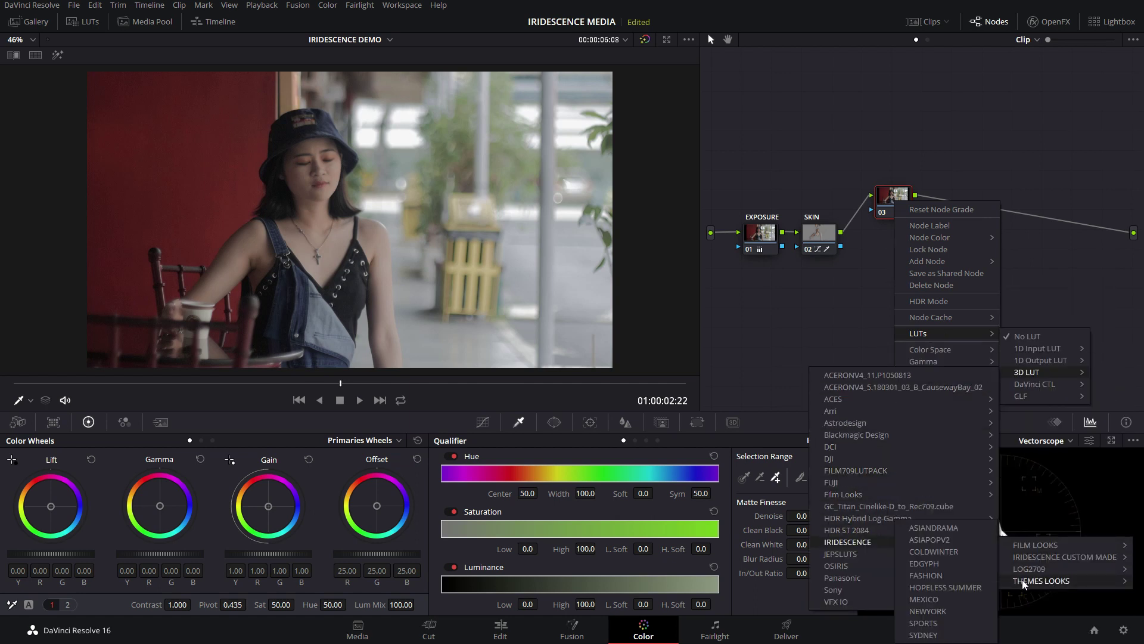
click(934, 528)
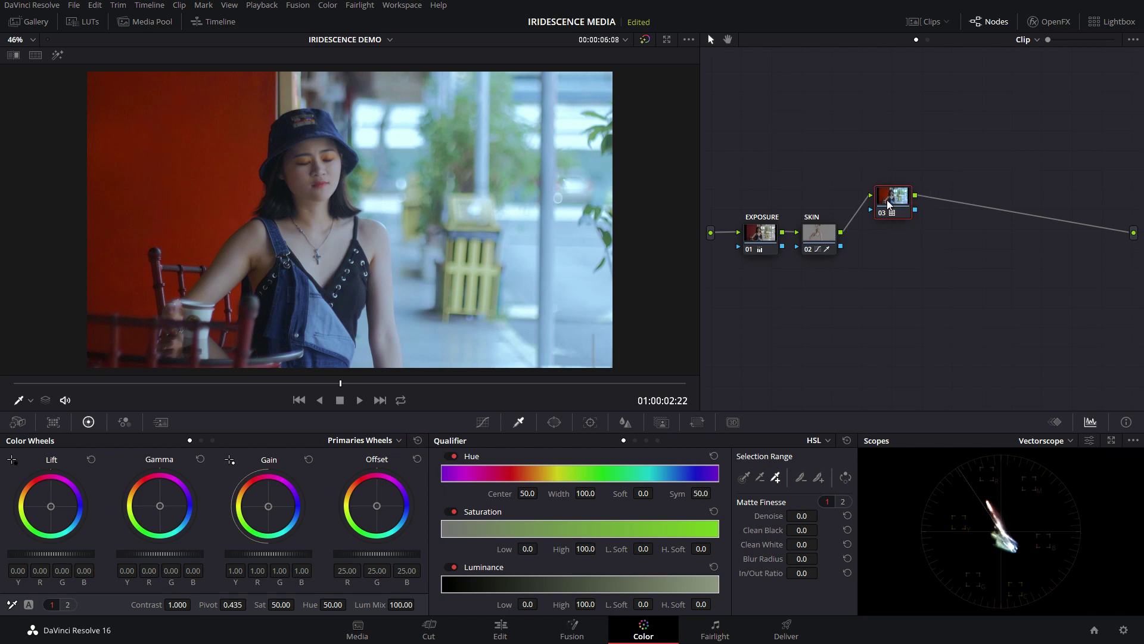
key(ctrl+d)
key(ctrl+d)
key(ctrl+d)
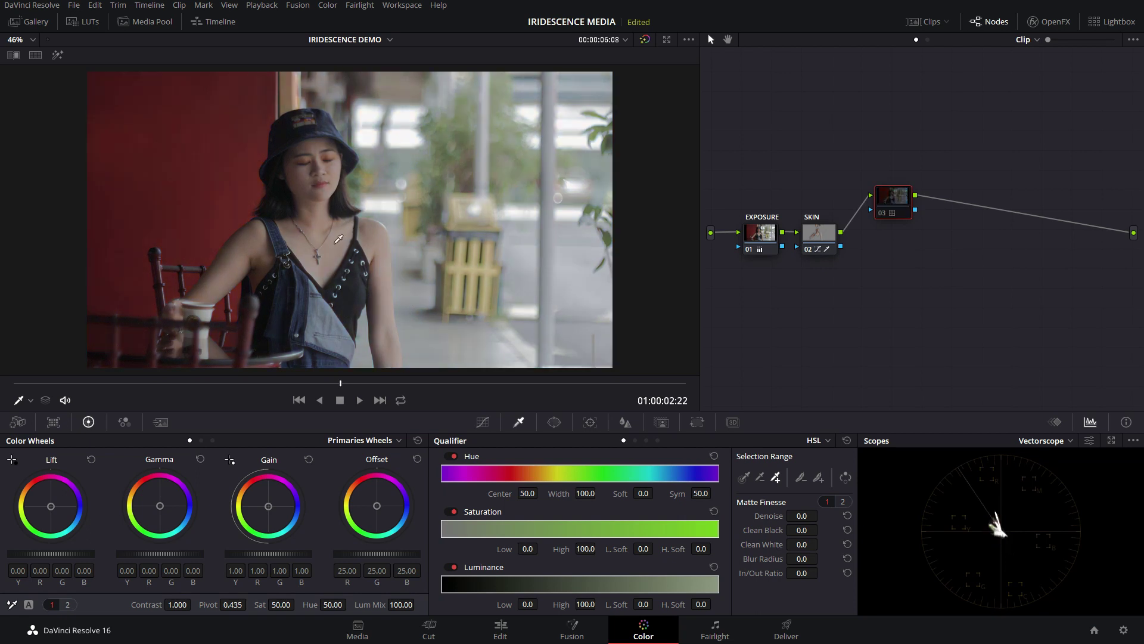
key(ctrl+d)
drag(899, 205, 910, 209)
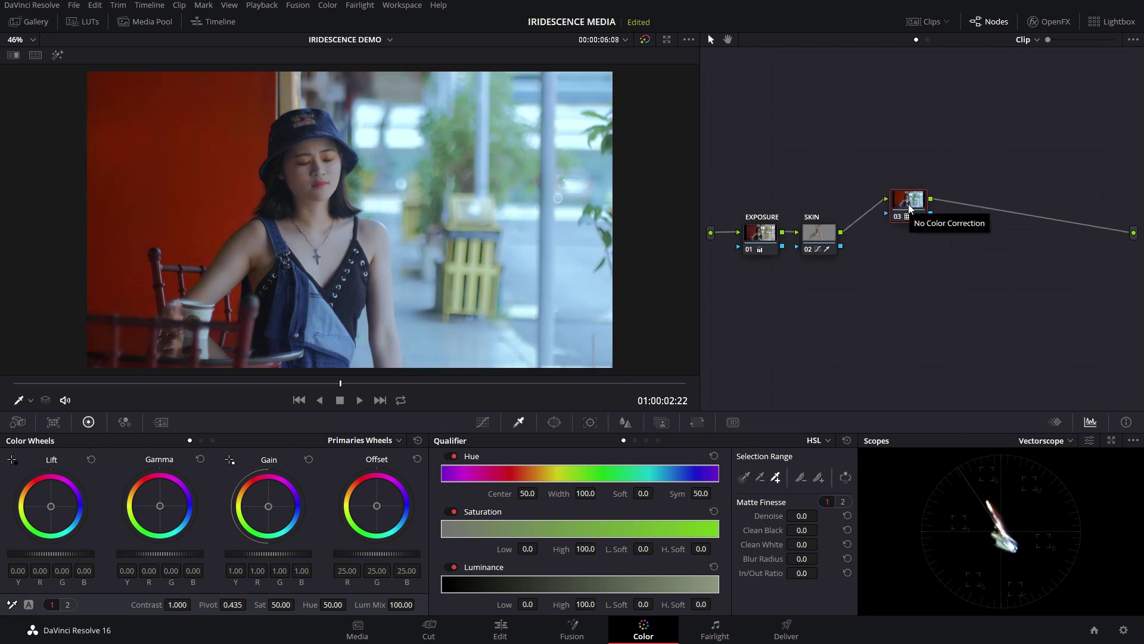
Step: Add layer node 05 with a Layer Mixer beside LUT node 03, arrange them, then reselect SKIN
click(328, 5)
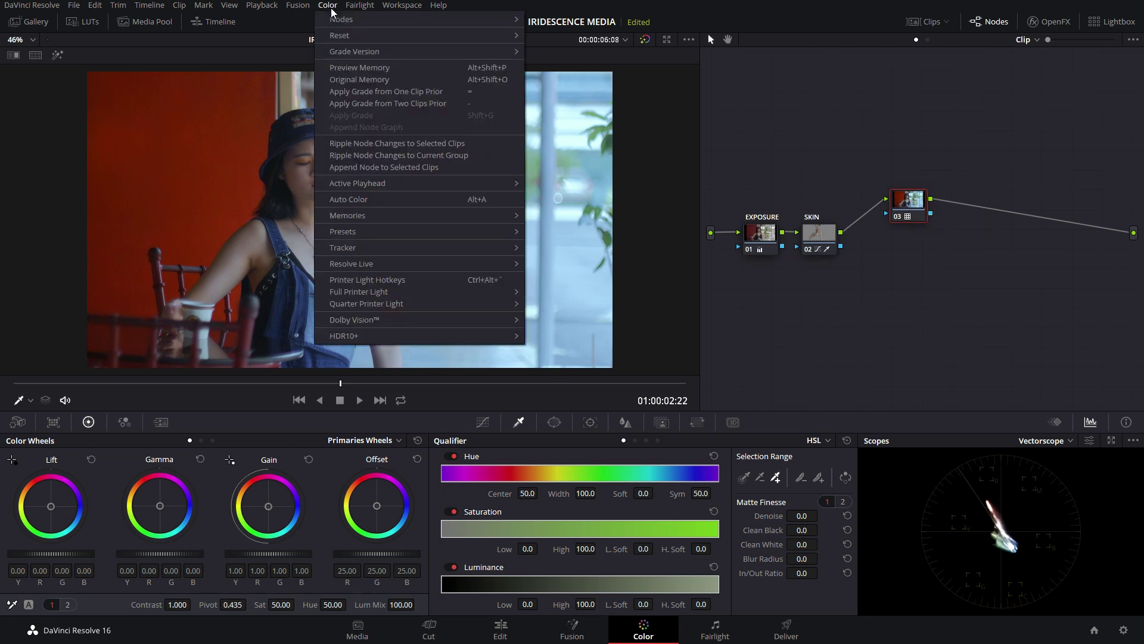
mouse_move(333, 20)
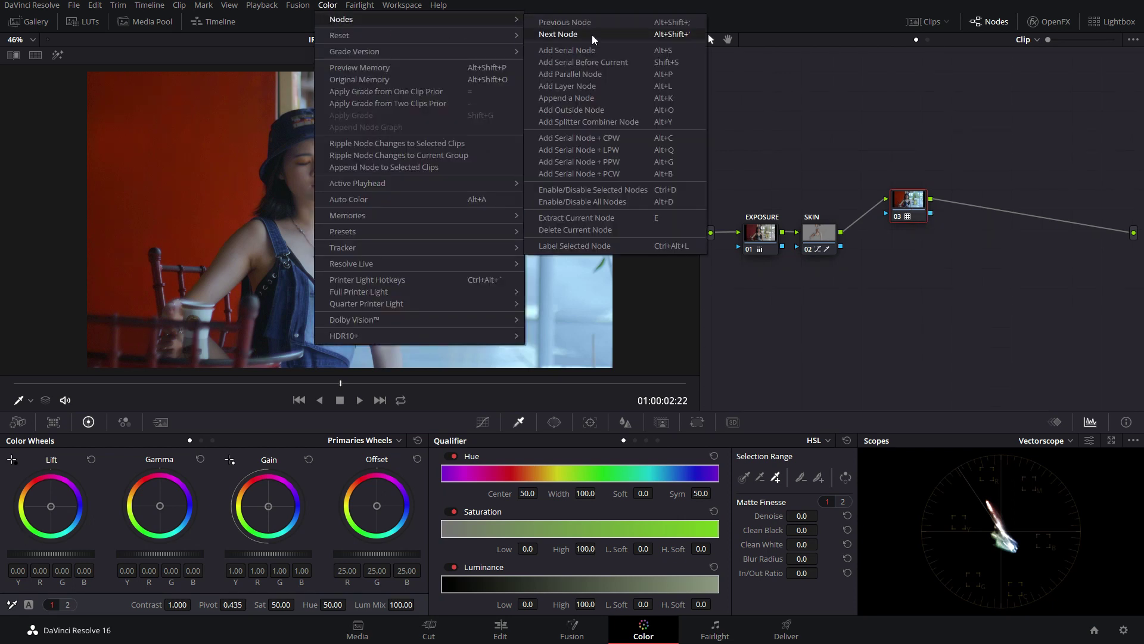
click(592, 87)
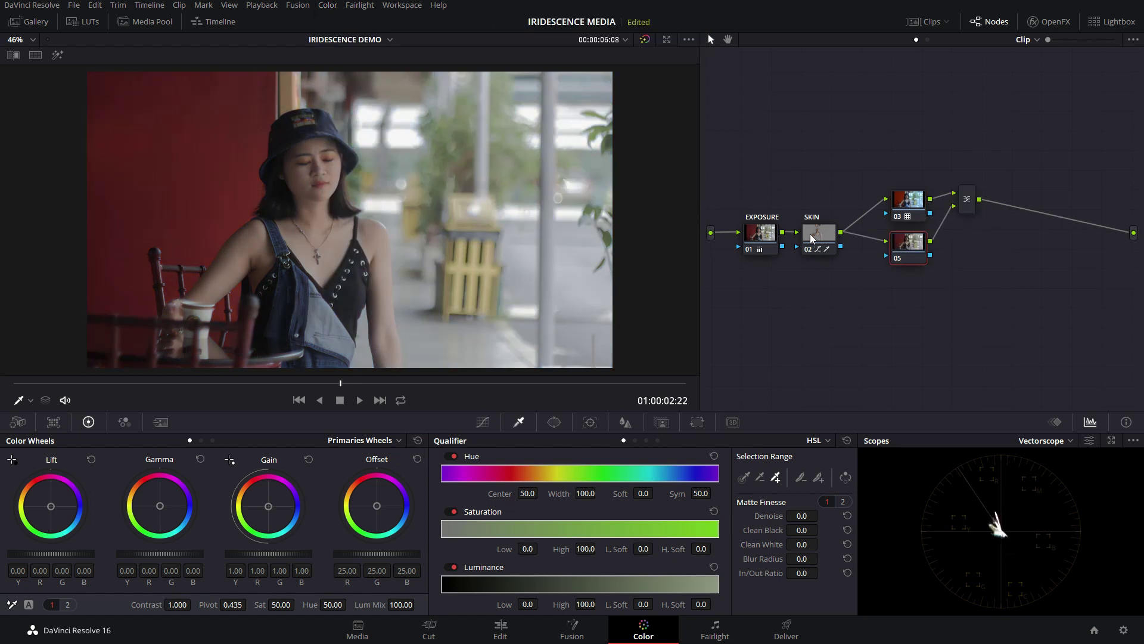
drag(971, 210, 977, 238)
drag(899, 248, 895, 263)
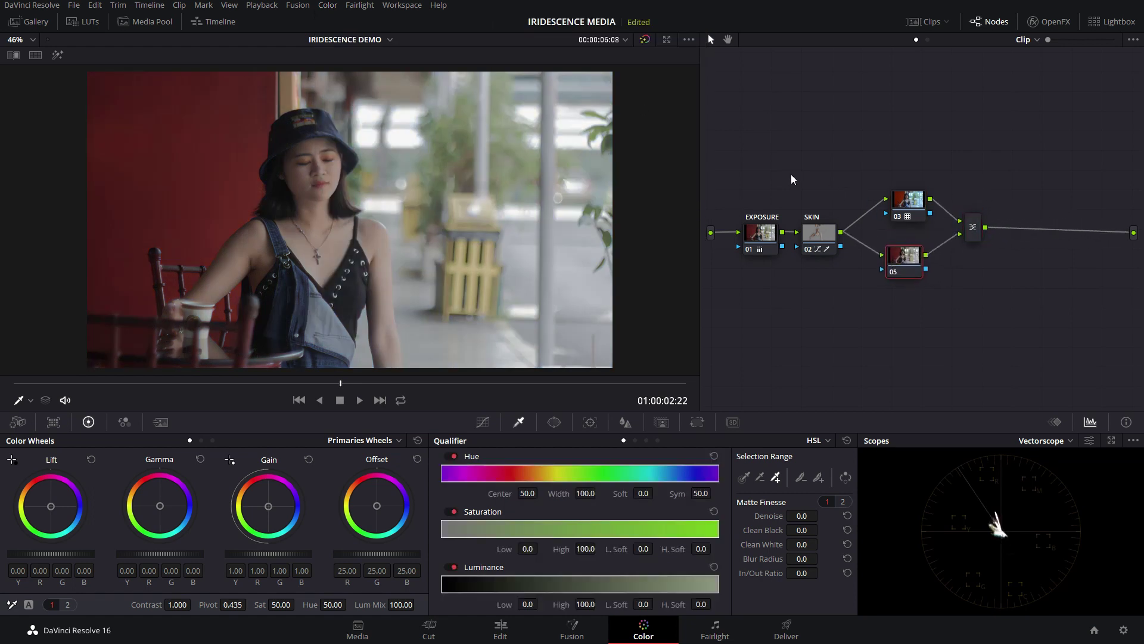
click(819, 235)
key(shift+h)
key(shift+h)
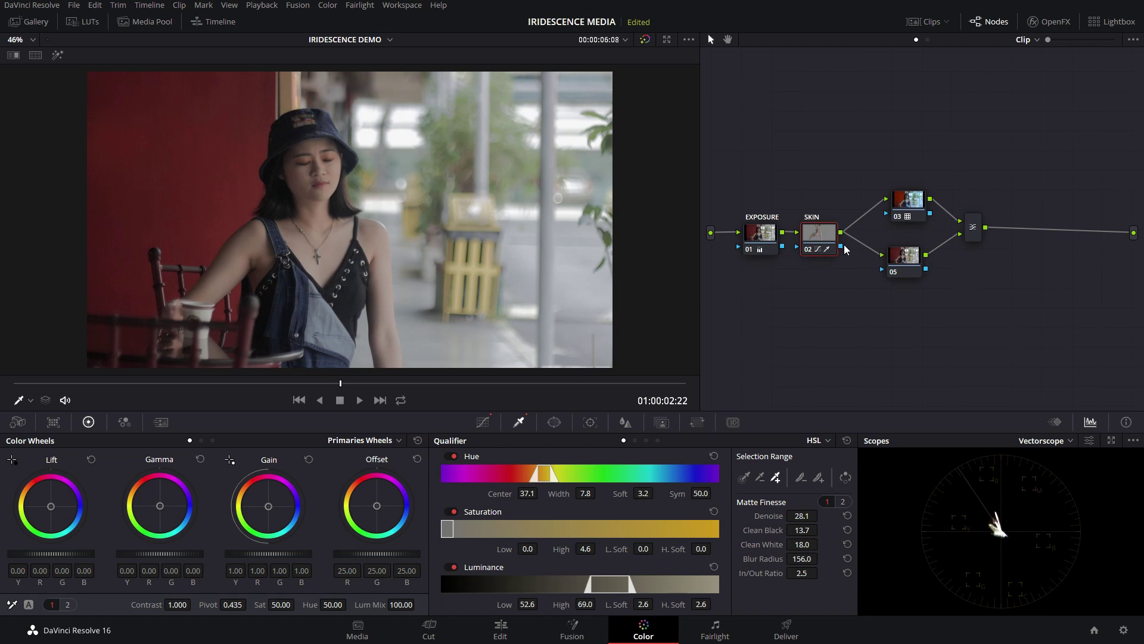
Step: Link SKIN's key output to node 05's key input and scrub the clip to check skin tones
drag(863, 259, 883, 273)
click(902, 269)
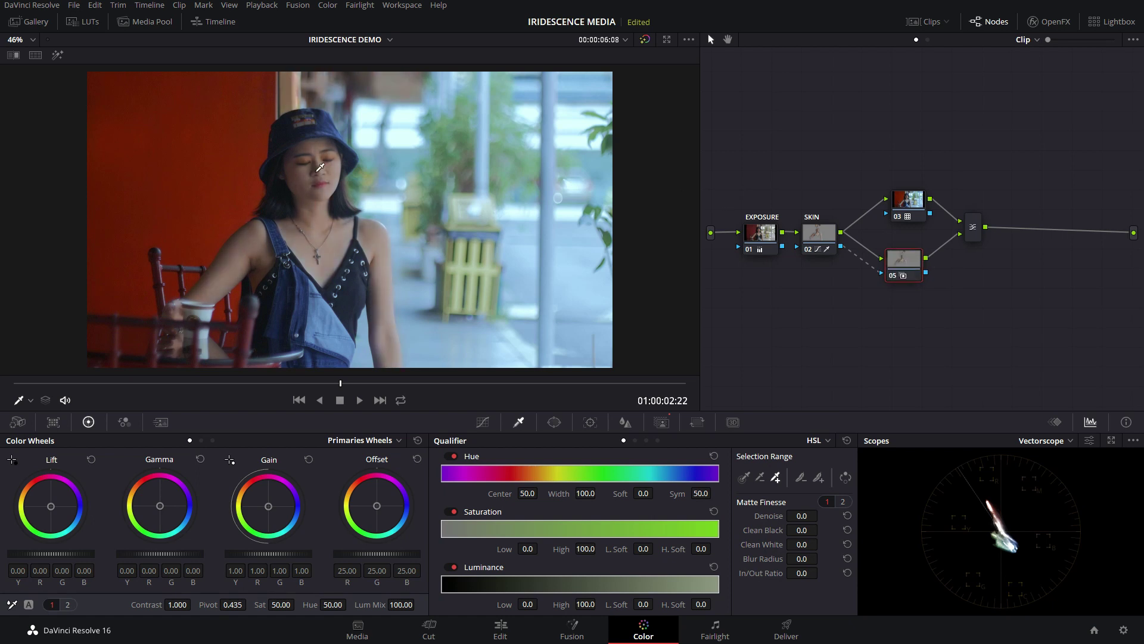
drag(131, 382, 395, 364)
Step: Add serial node 06 after the Layer Mixer and label it SATURATION
click(978, 236)
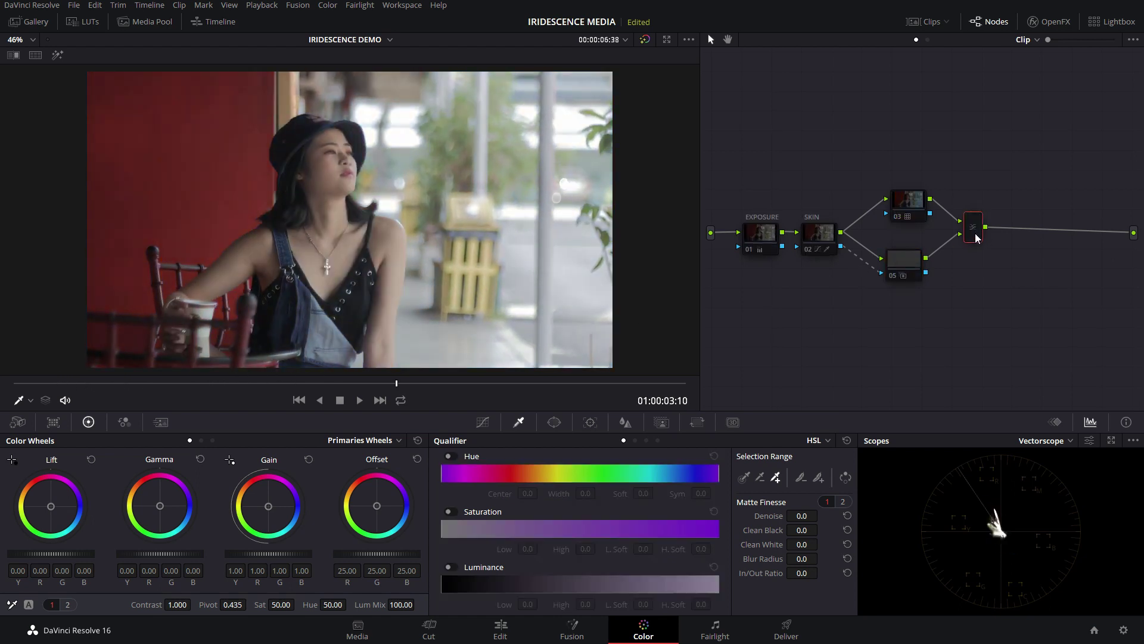
key(alt+s)
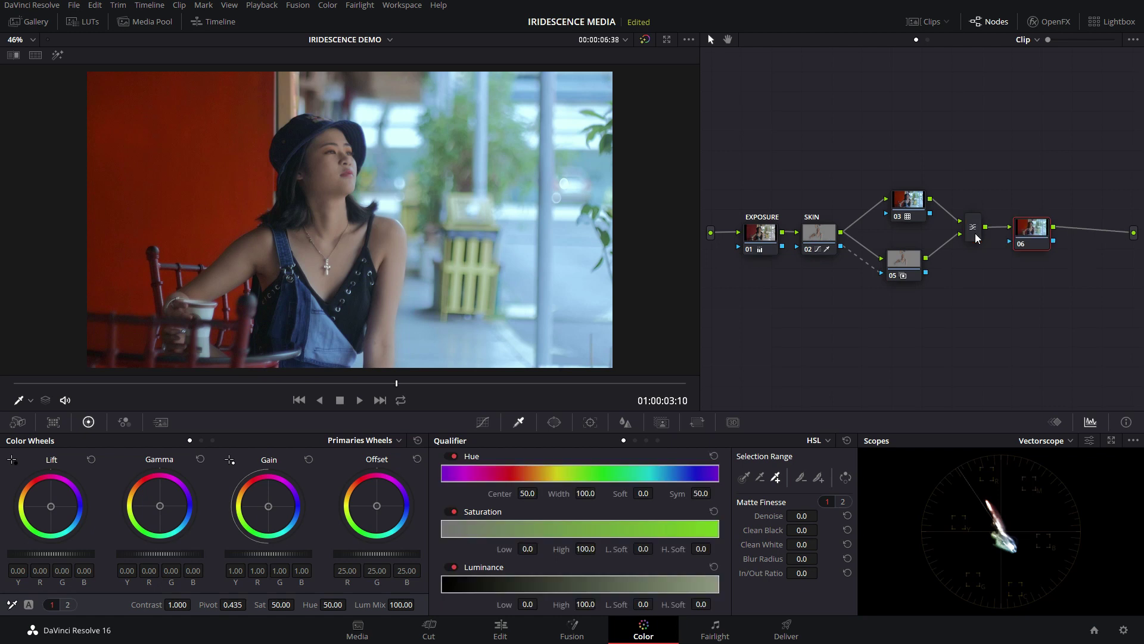
drag(1034, 237, 1036, 240)
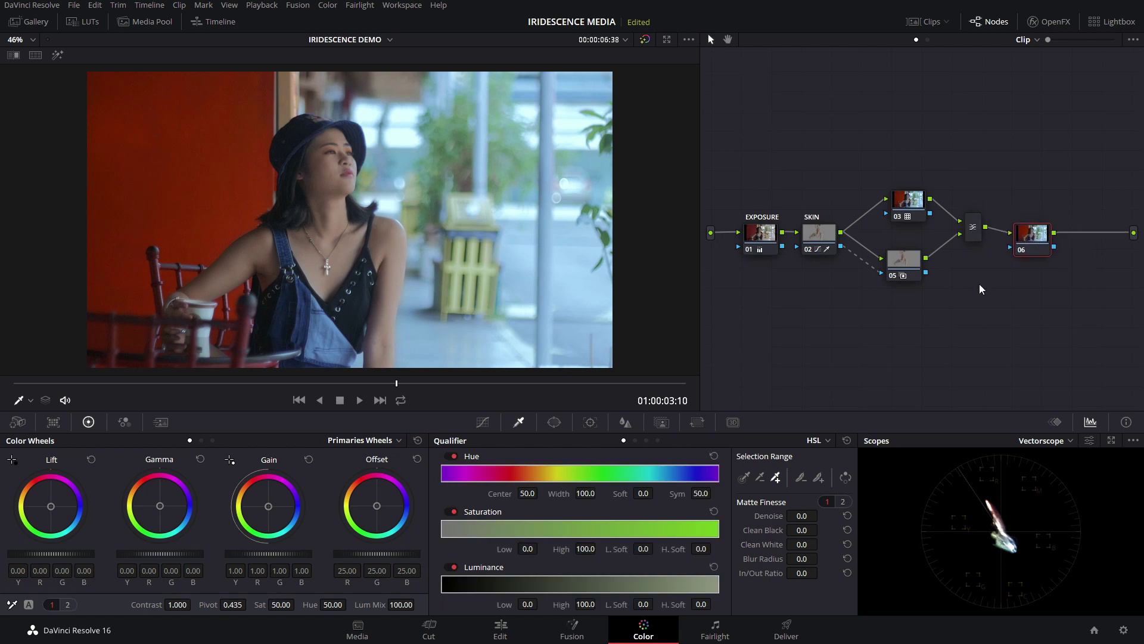
drag(1041, 241, 1038, 235)
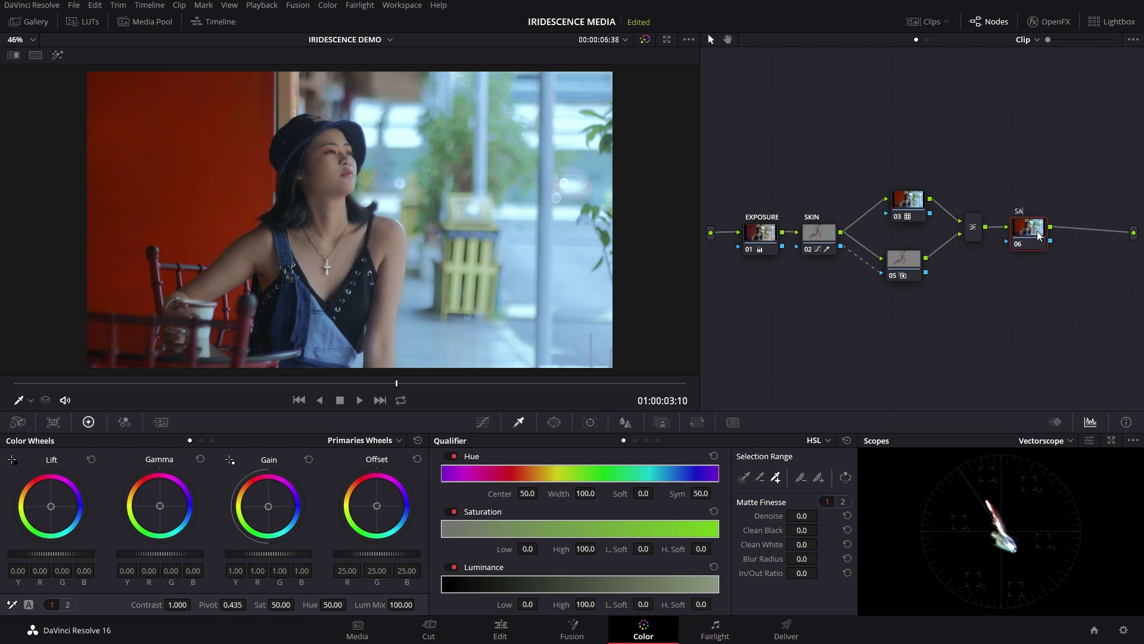
text(ION)
key(Return)
Step: Lower node 06's Sat from 50 to 45
click(280, 604)
text(45)
key(Return)
Step: Add a Hue vs Sat curve on node 06 that pulls red saturation down to 0.86
drag(92, 374, 335, 383)
click(484, 422)
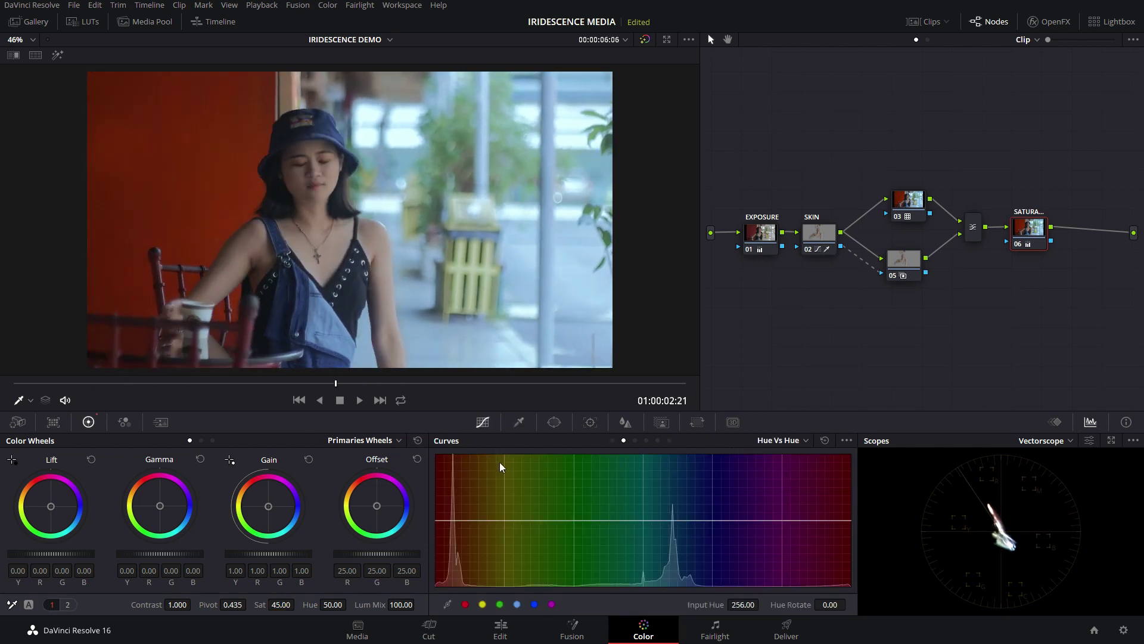
click(635, 441)
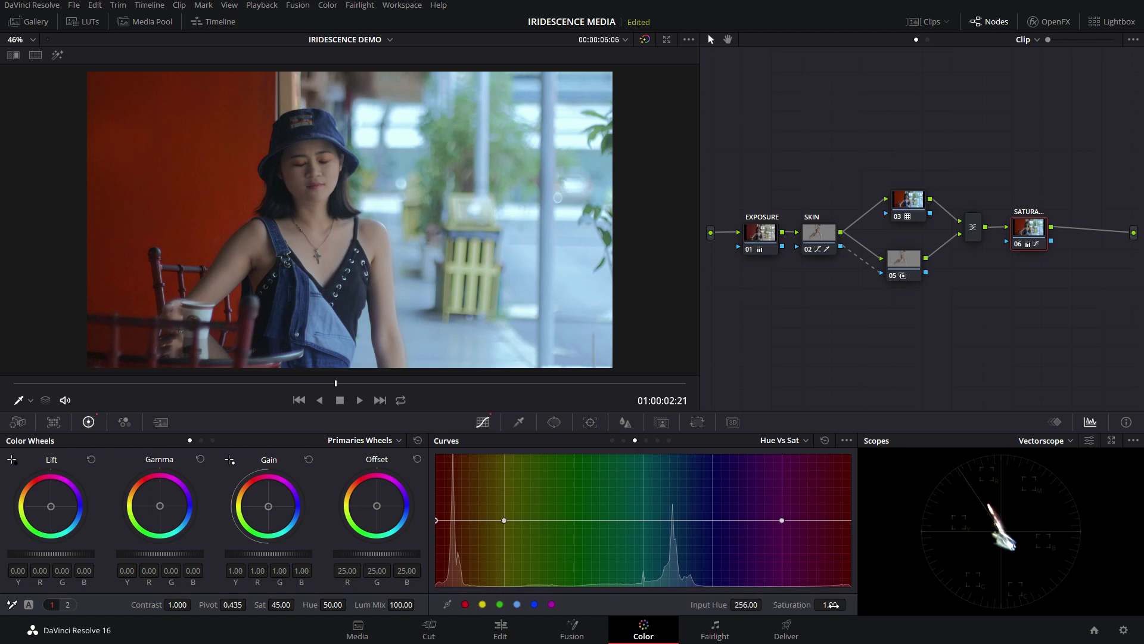
mouse_move(832, 605)
mouse_down()
mouse_move(805, 605)
mouse_move(841, 605)
mouse_move(824, 603)
mouse_up()
drag(253, 384, 364, 382)
drag(818, 604, 859, 605)
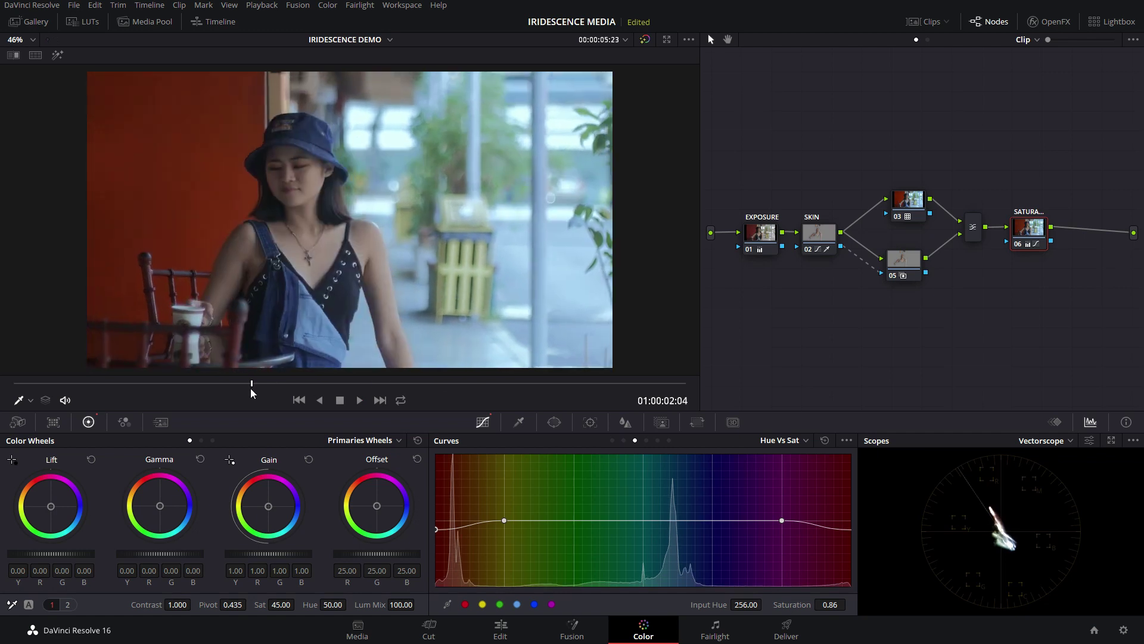
drag(250, 385, 370, 386)
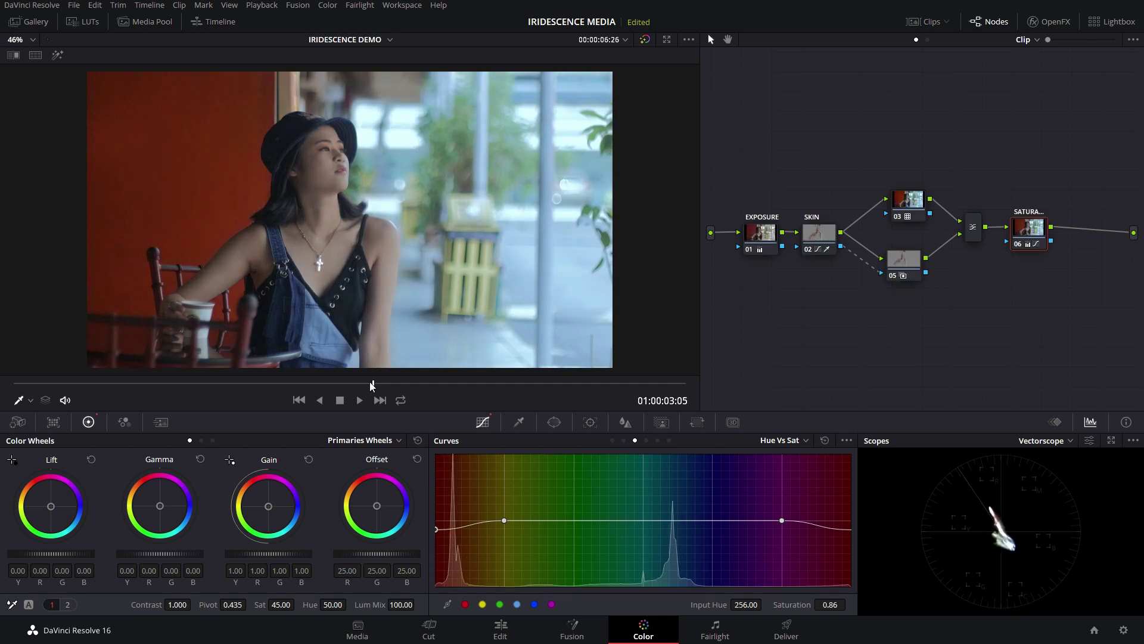
mouse_move(378, 390)
mouse_down()
mouse_move(410, 368)
mouse_move(420, 381)
mouse_move(393, 382)
mouse_up()
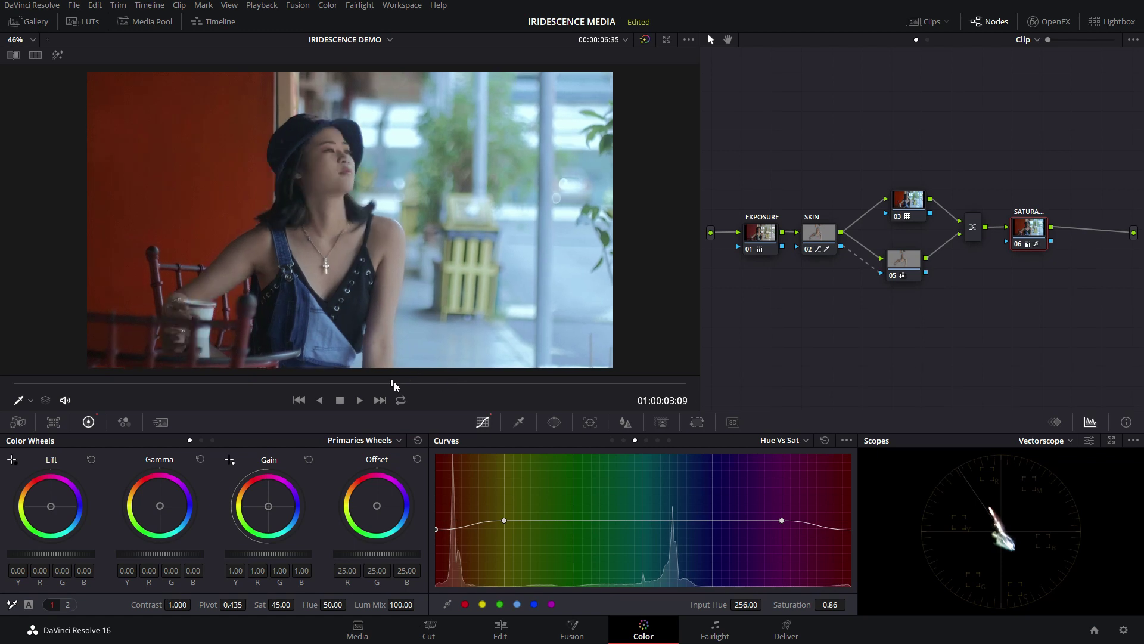